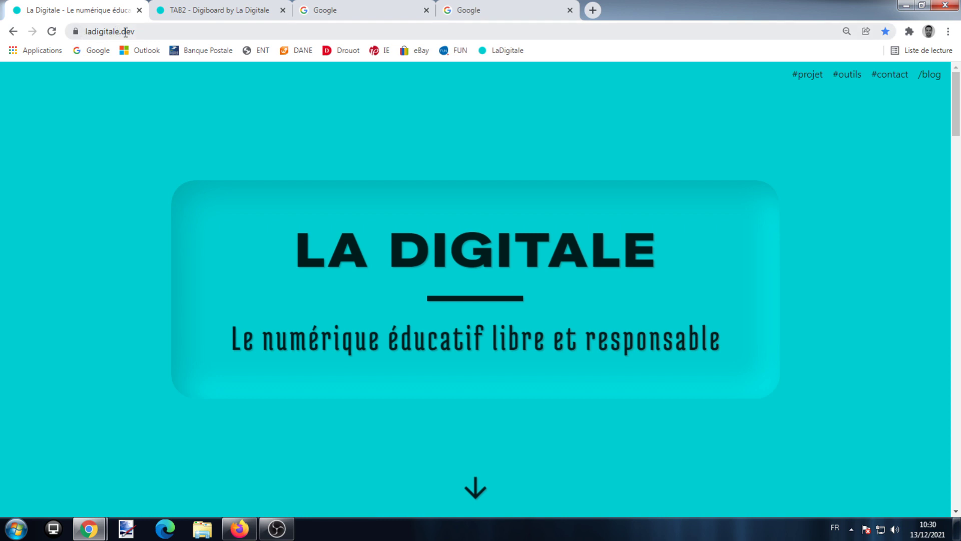
Scroll down to the DIGIBOARD card and launch Digiboard in a new tab
scroll(455, 176, "down", 10)
scroll(456, 185, "down", 18)
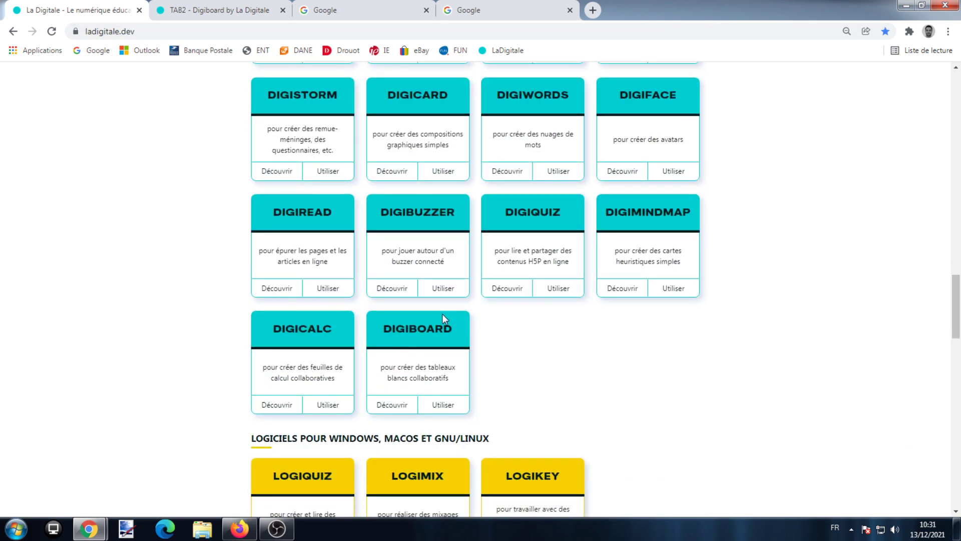
left_click(438, 406)
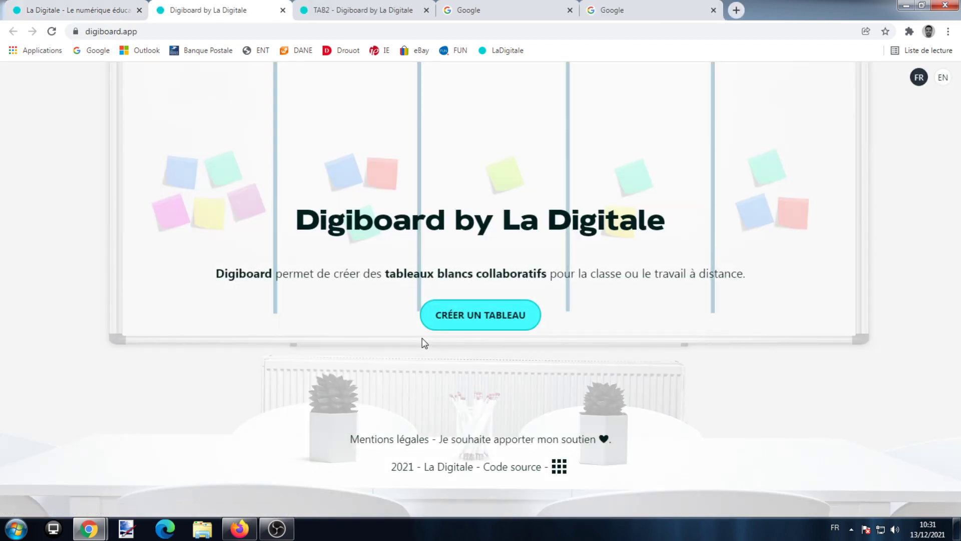
Create board TAB12 with secret question 'Quel est mon mot préféré ?' and a secret answer
left_click(469, 319)
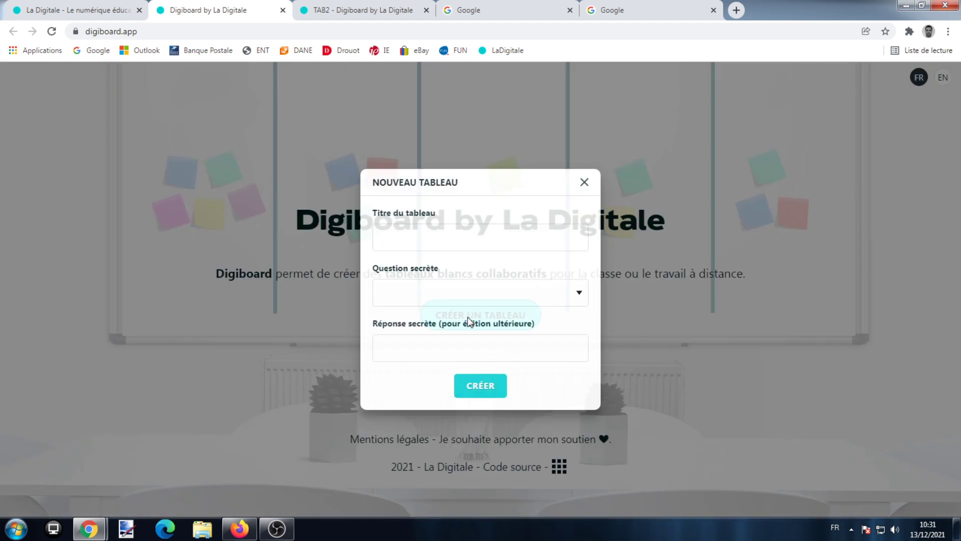
left_click(445, 244)
type("TAB12")
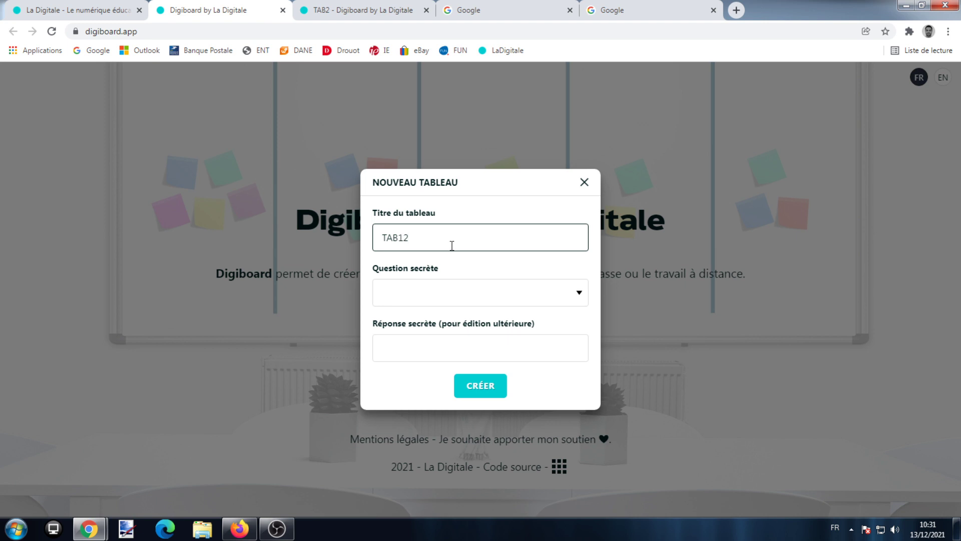
left_click(440, 298)
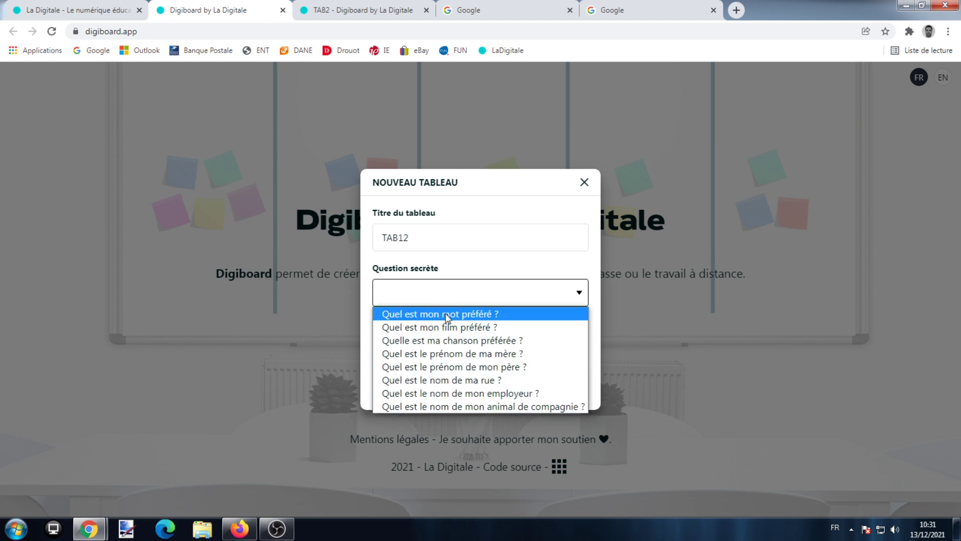
left_click(440, 312)
left_click(453, 347)
type("tuto")
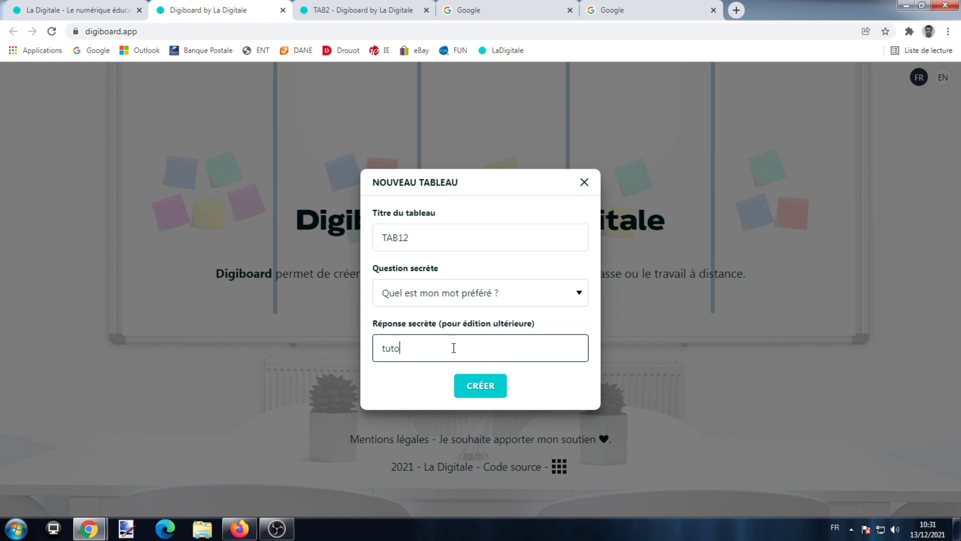
left_click(481, 386)
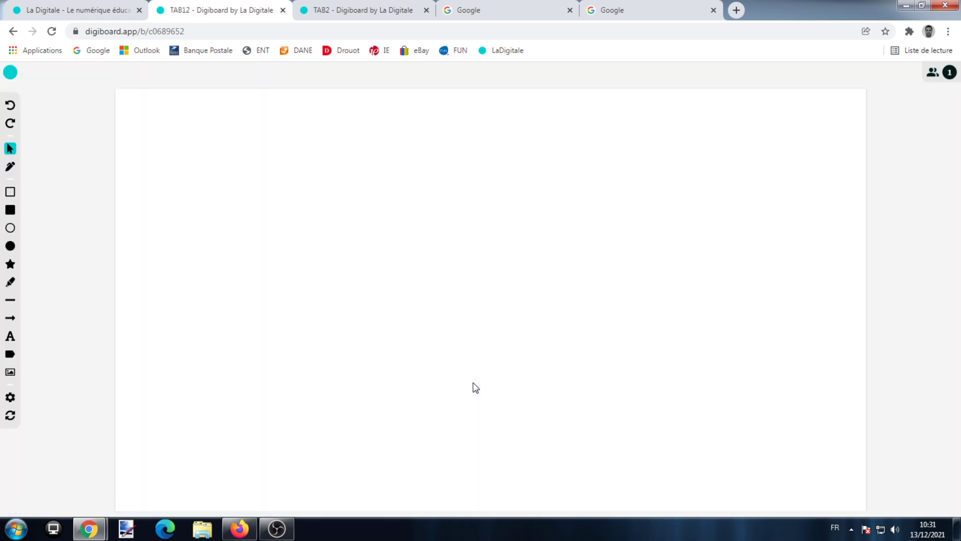
Rename your connected-user nickname to your own first name in the users panel
left_click(931, 72)
left_click(937, 118)
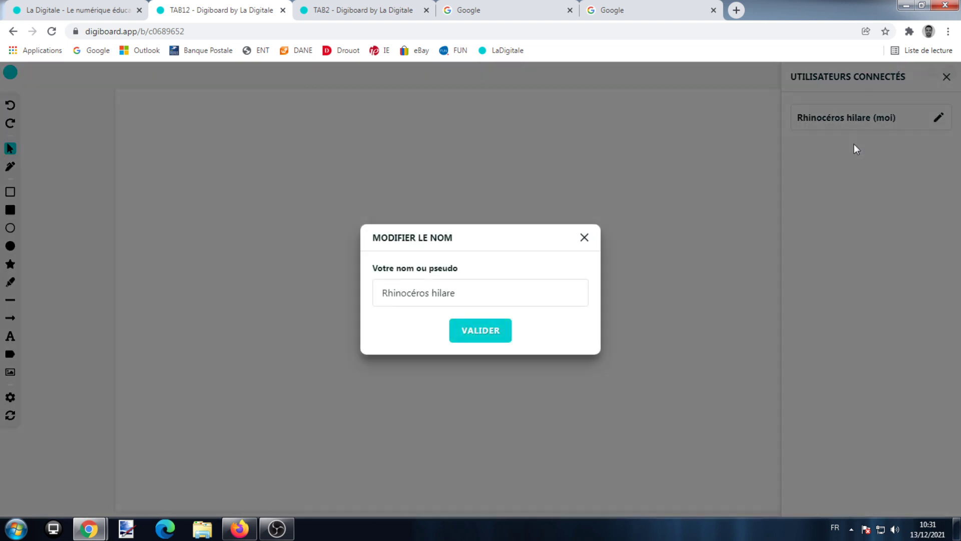
triple_click(510, 281)
type("Johann")
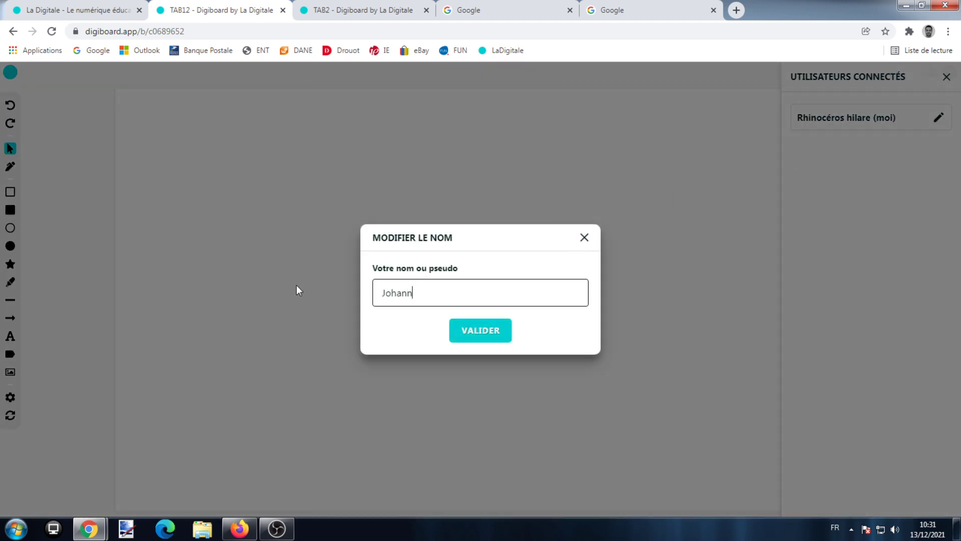
left_click(466, 335)
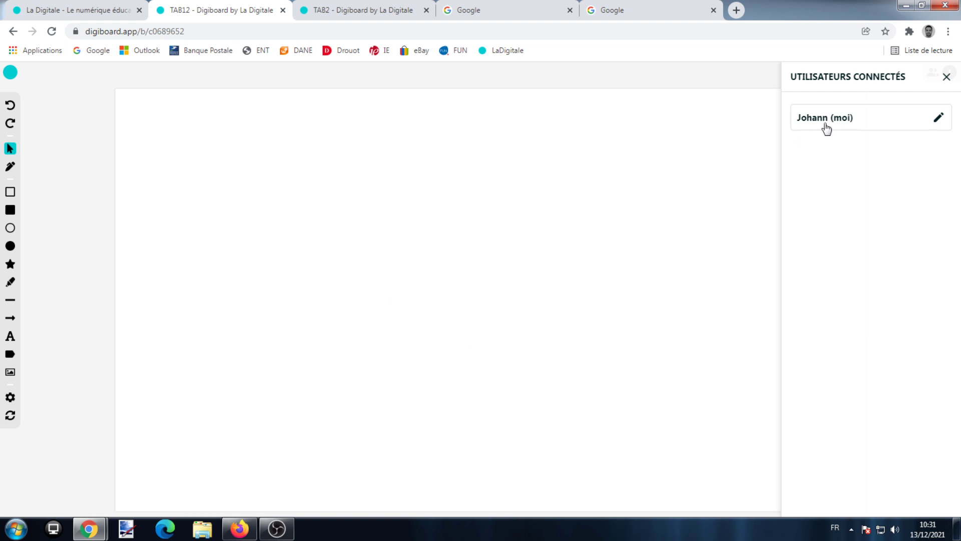
left_click(946, 78)
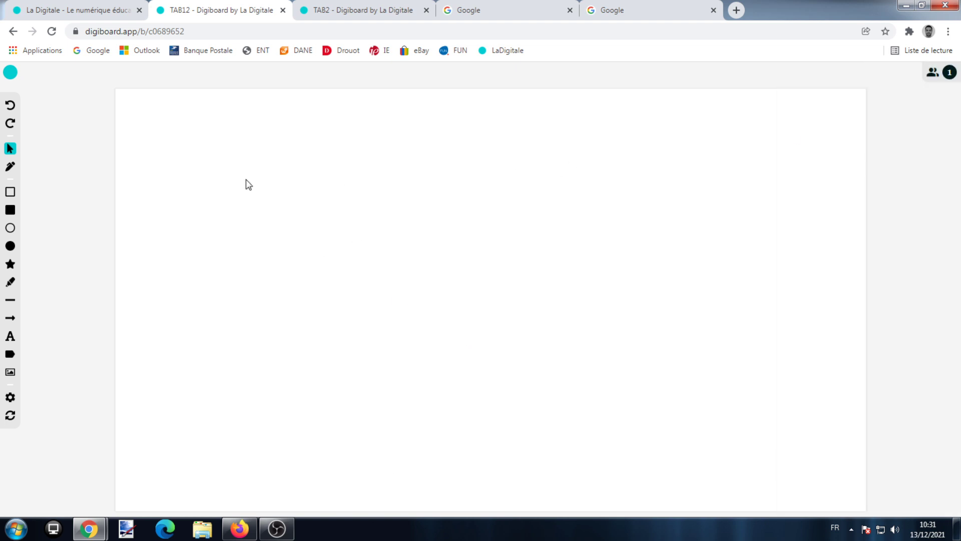
Insert the Corbeille fruits picture onto the board
left_click(11, 374)
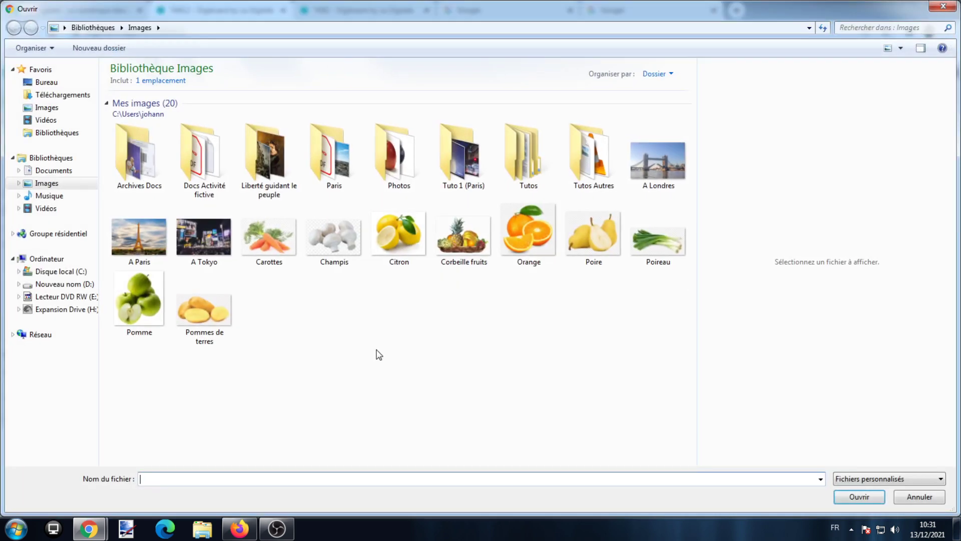
left_click(460, 231)
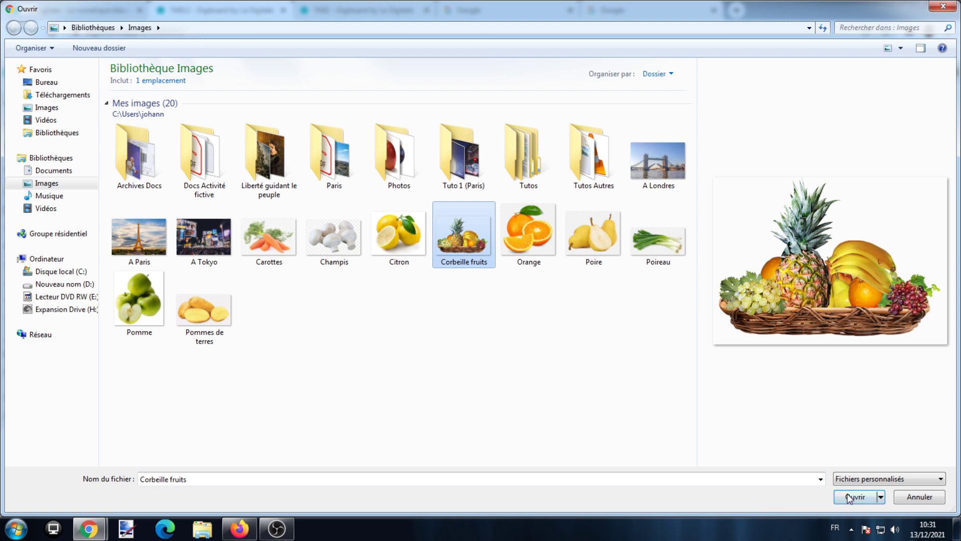
left_click(849, 497)
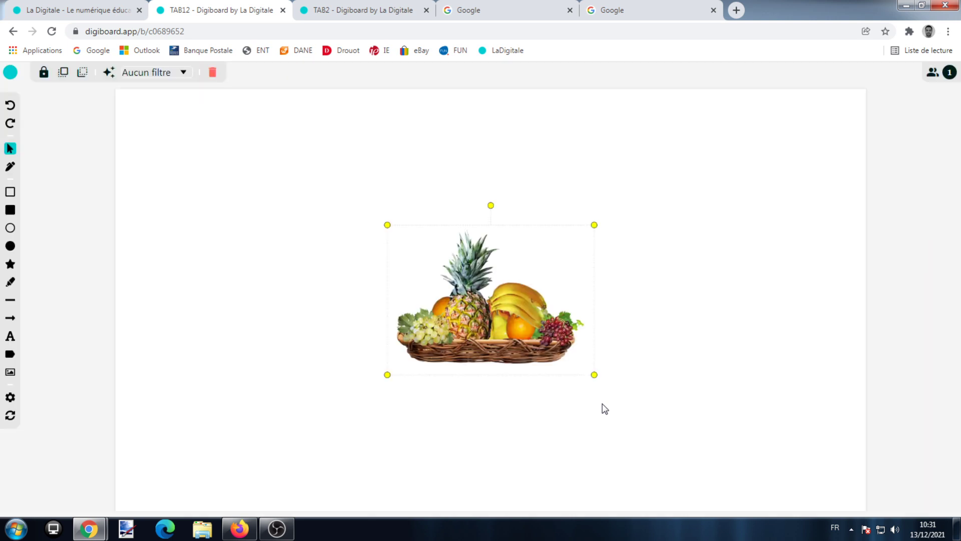
Enlarge the fruit basket image and place it just below the board's centre
mouse_move(440, 289)
left_mouse_down()
mouse_move(395, 279)
mouse_move(347, 229)
mouse_move(425, 285)
left_mouse_up()
left_click_drag(551, 350, 673, 437)
mouse_move(509, 181)
left_mouse_down()
mouse_move(485, 185)
mouse_move(509, 182)
left_mouse_up()
left_click_drag(489, 288, 427, 278)
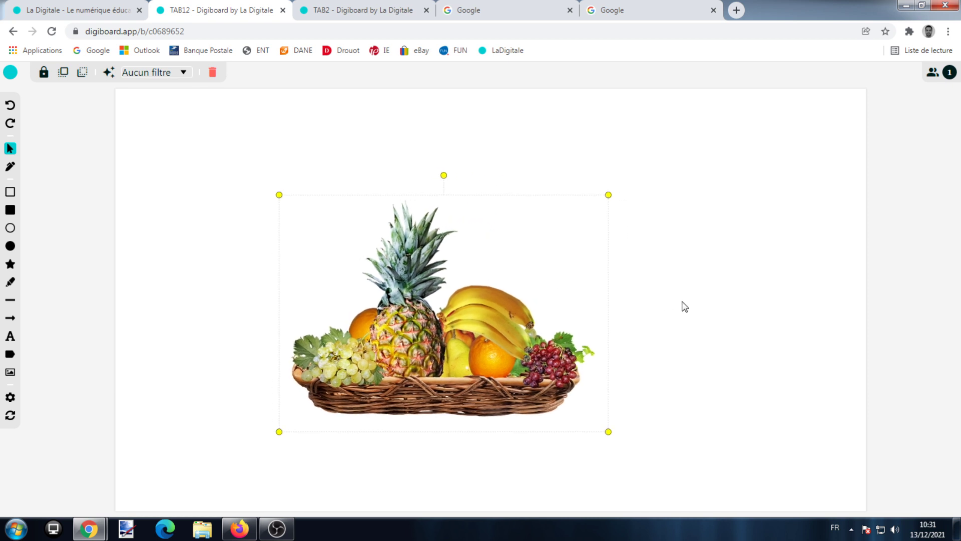
left_click(166, 213)
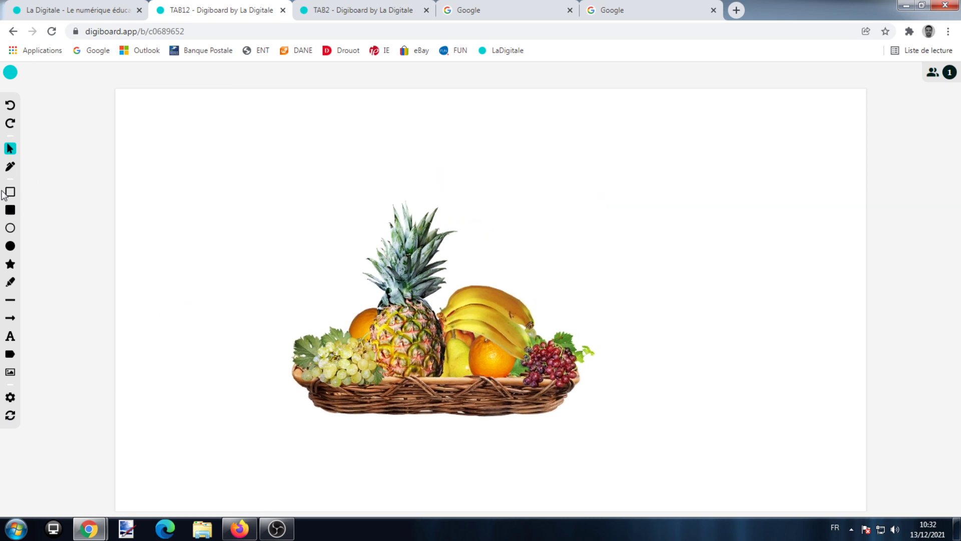
Test the pen with a black line and a thick red stroke (40), then undo both
left_click(10, 166)
mouse_move(177, 165)
left_mouse_down()
mouse_move(268, 161)
mouse_move(331, 179)
mouse_move(419, 160)
left_mouse_up()
left_click(80, 73)
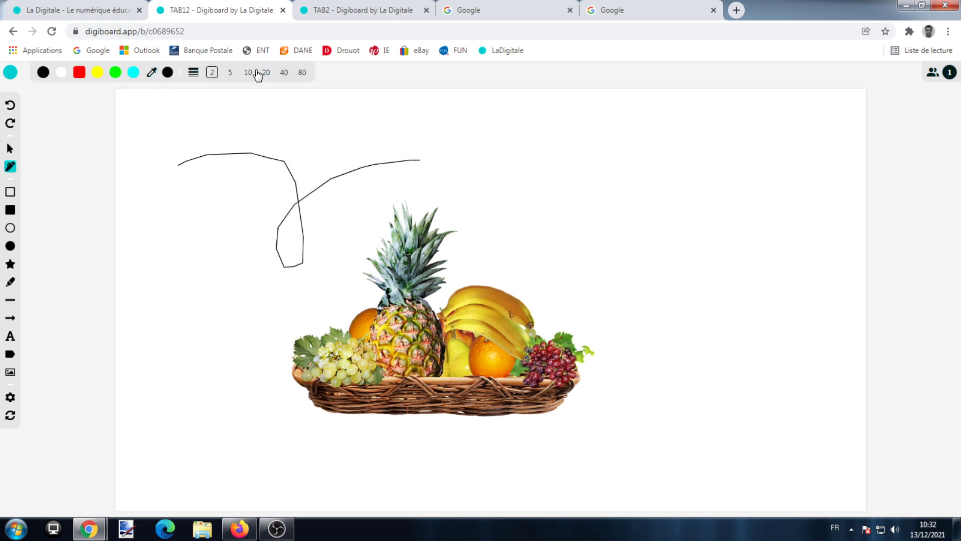
left_click(284, 72)
mouse_move(203, 226)
left_mouse_down()
mouse_move(239, 322)
mouse_move(363, 218)
left_mouse_up()
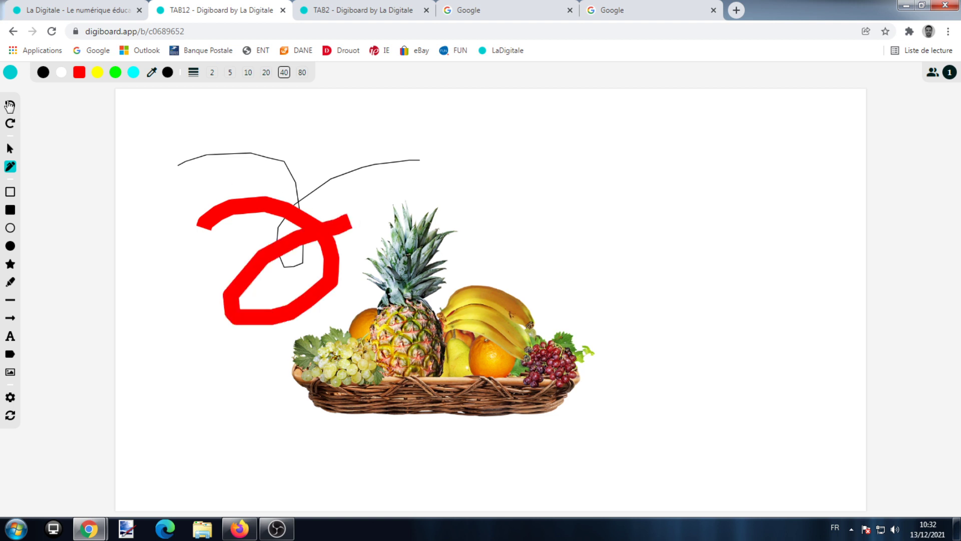
left_click(10, 106)
left_click(11, 106)
left_click(13, 130)
left_click(13, 129)
left_click(11, 106)
left_click(10, 106)
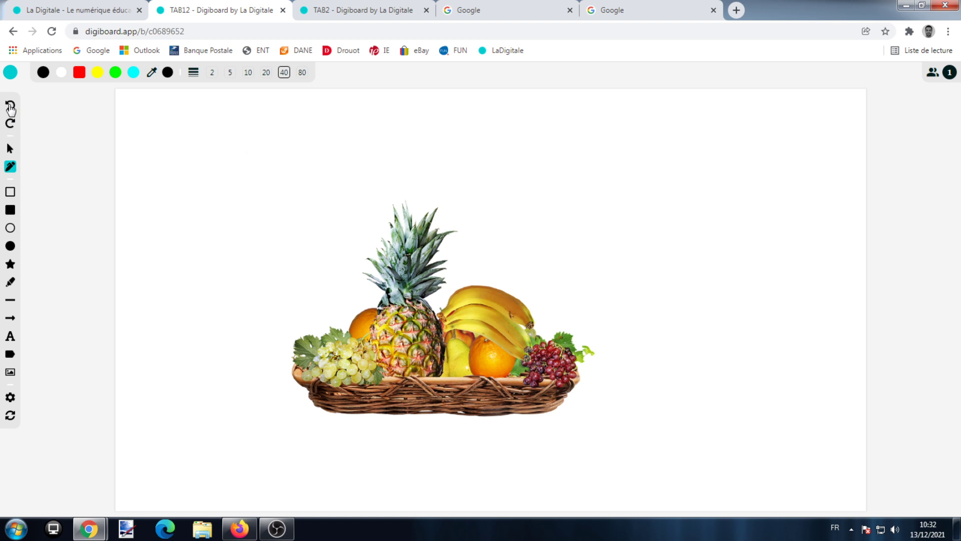
Draw a red outlined rectangle at top-left and an overlapping green filled rectangle
left_click(11, 191)
left_click_drag(141, 122, 236, 189)
left_click(10, 209)
left_click_drag(189, 164, 313, 258)
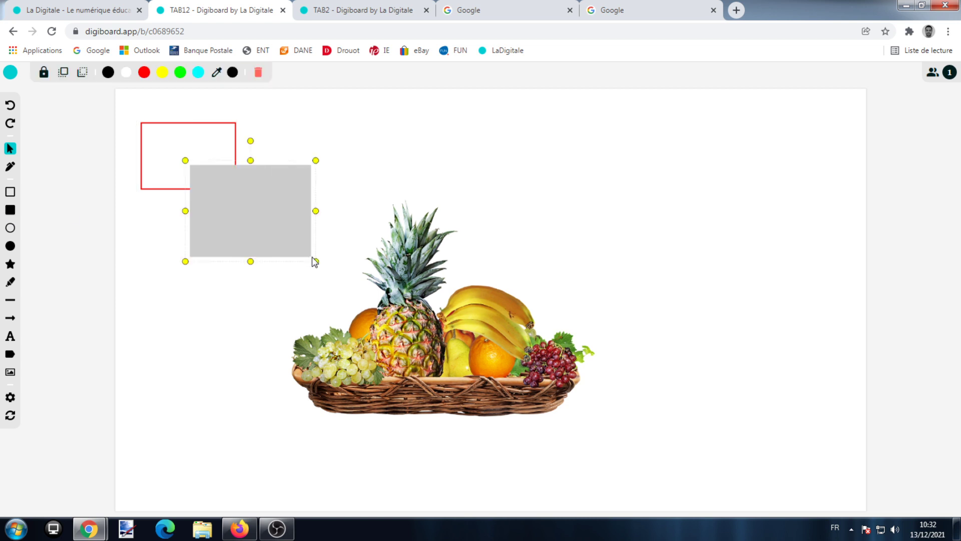
left_click(183, 76)
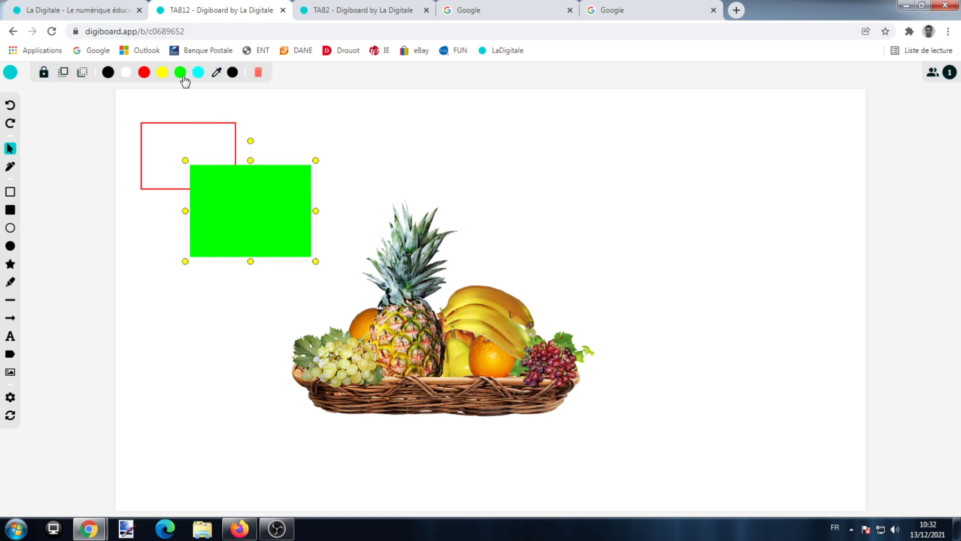
left_click_drag(274, 190, 262, 178)
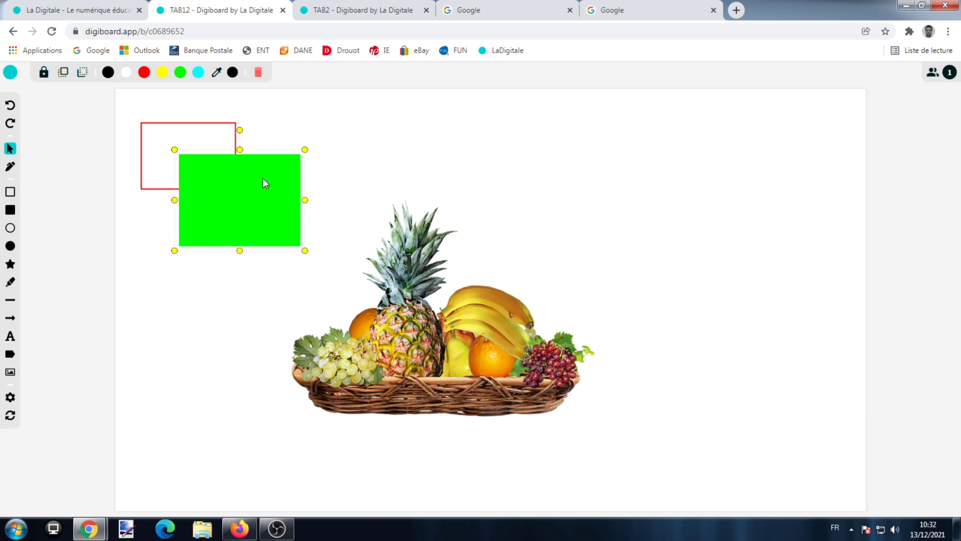
Adjust stacking so the red rectangle sits behind the green one
left_click(298, 131)
left_click(231, 135)
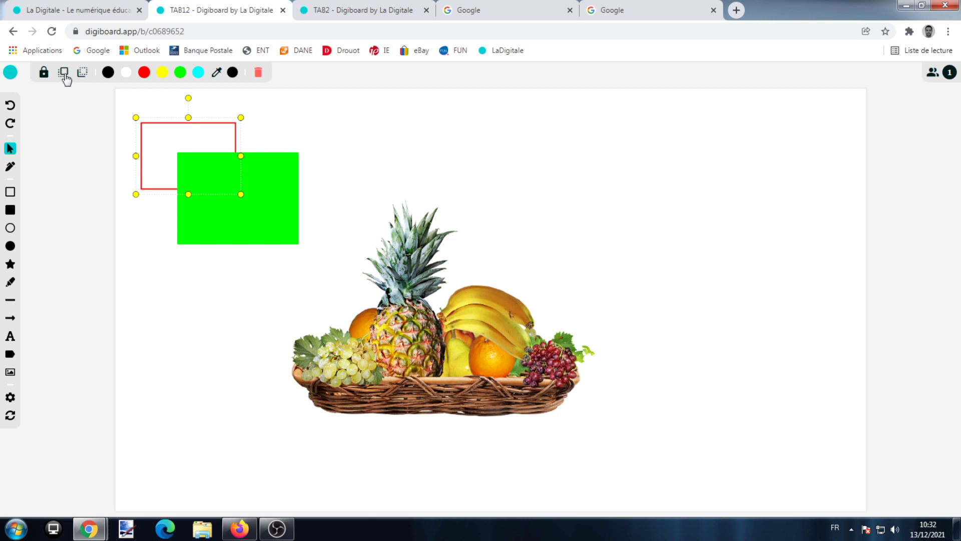
left_click(323, 143)
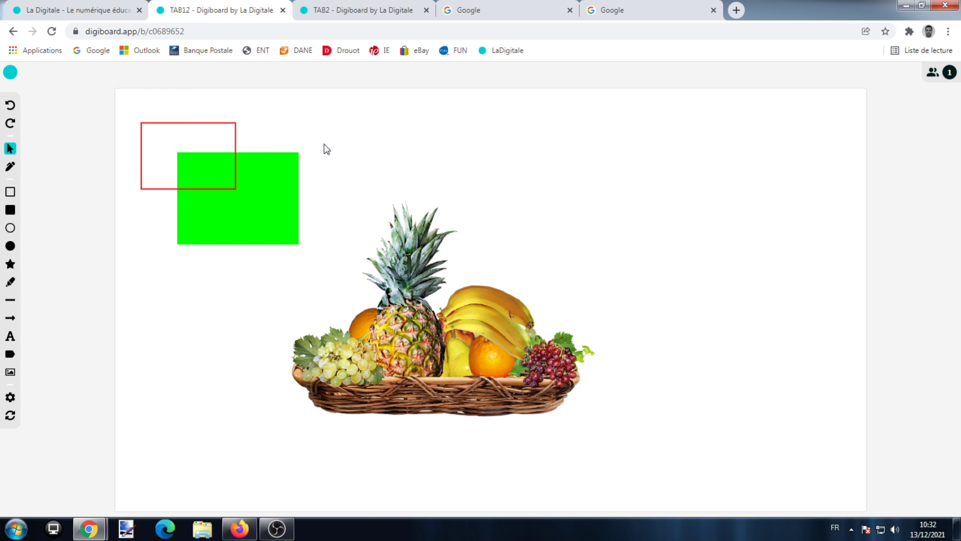
left_click(221, 136)
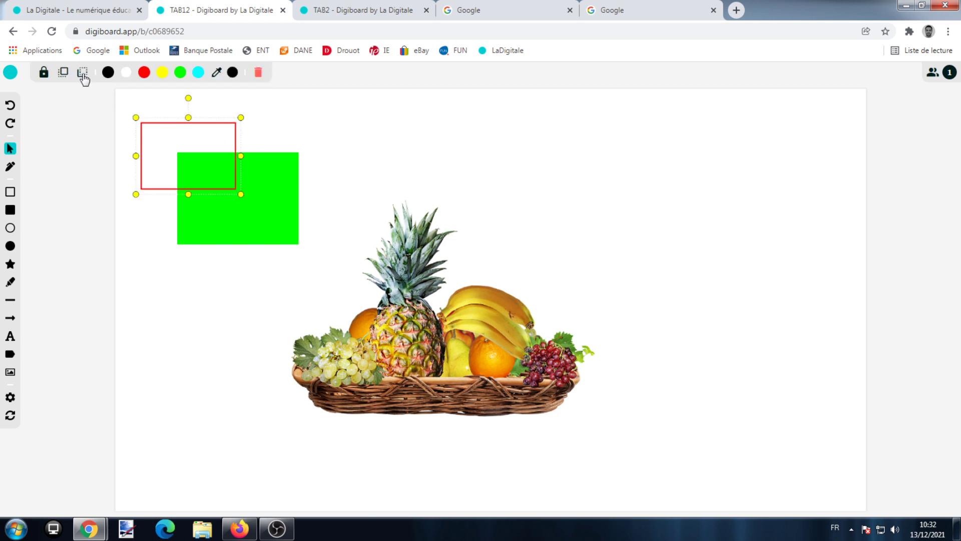
left_click(316, 136)
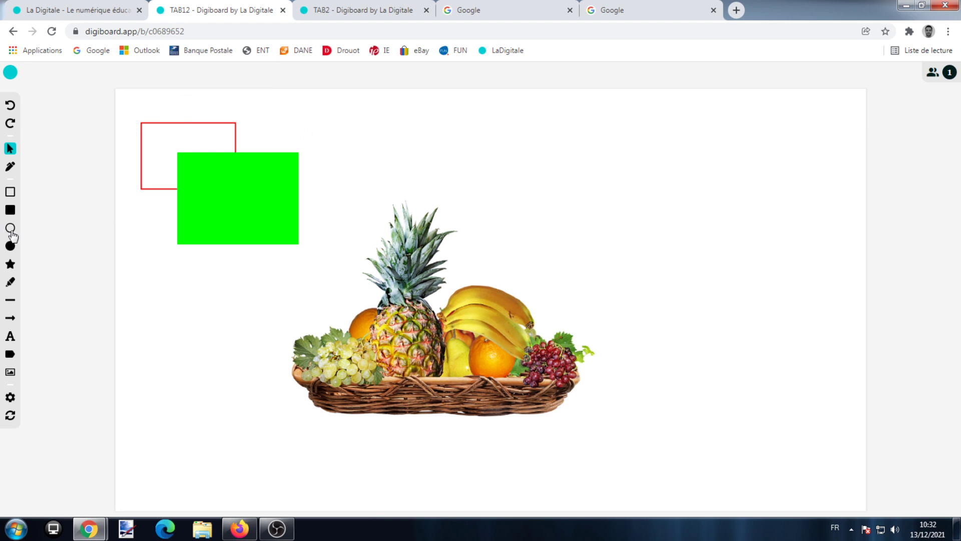
Place an enlarged yellow star on the green rectangle
left_click(10, 264)
left_click(210, 204)
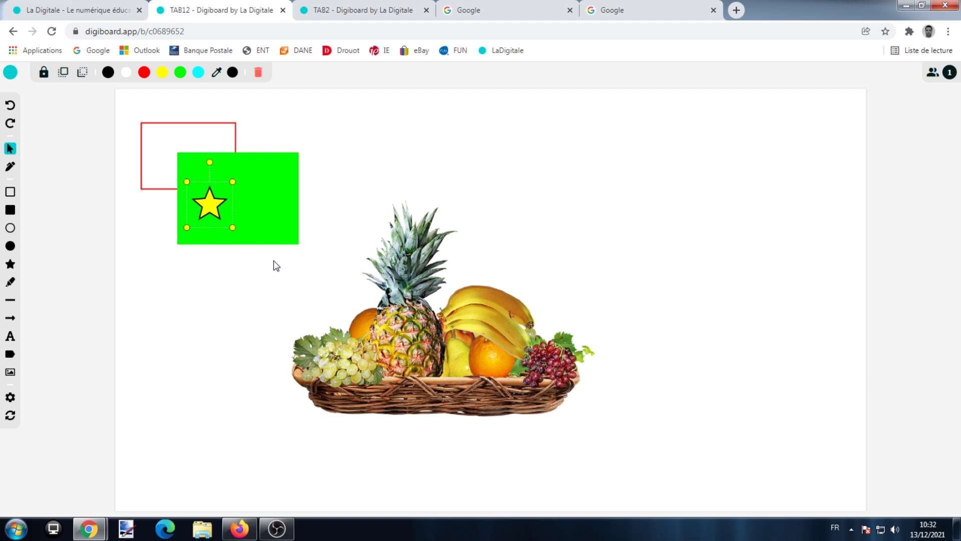
left_click_drag(233, 228, 260, 251)
left_click(232, 293)
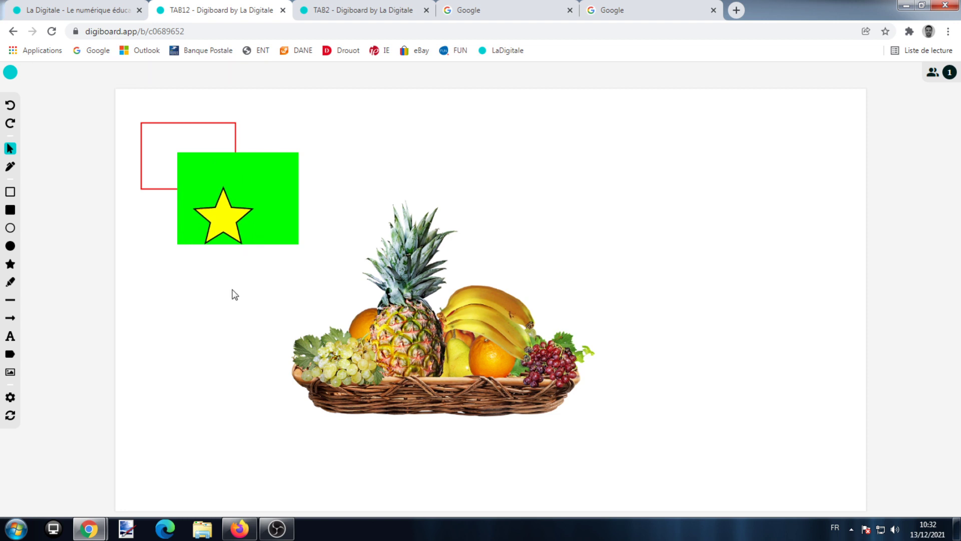
Draw a yellow highlighter stroke and a red diagonal line on the board
left_click(10, 282)
left_click_drag(143, 267, 303, 267)
mouse_move(392, 202)
left_mouse_down()
mouse_move(197, 263)
mouse_move(231, 292)
mouse_move(148, 337)
mouse_move(165, 336)
mouse_move(148, 304)
mouse_move(311, 160)
left_mouse_up()
left_click(10, 300)
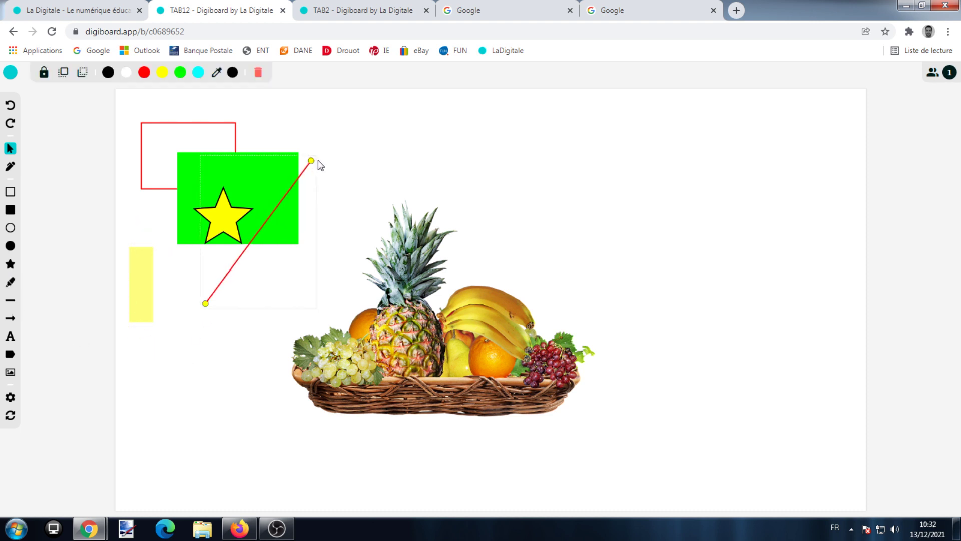
left_click(357, 194)
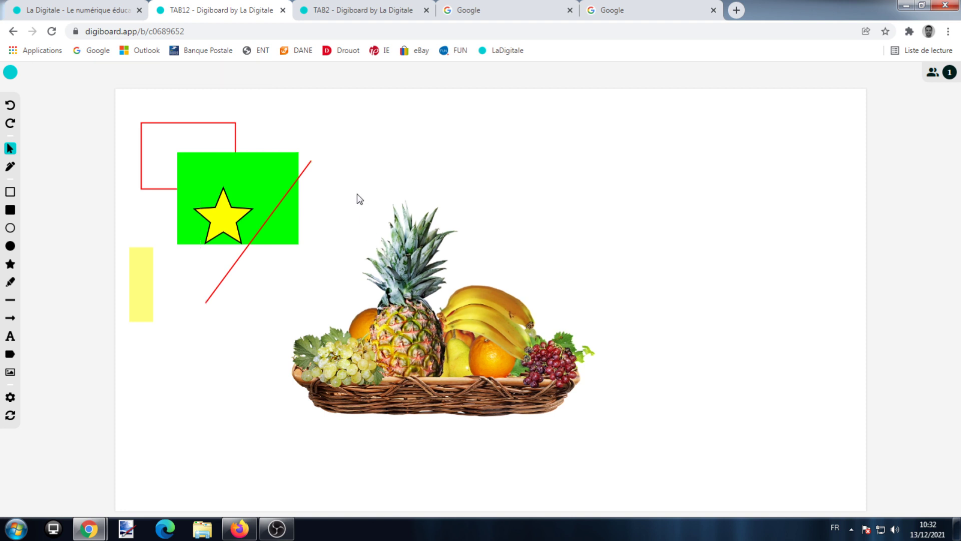
Recolour the green rectangle cyan, then delete it and the red line; reposition the star
left_click(267, 172)
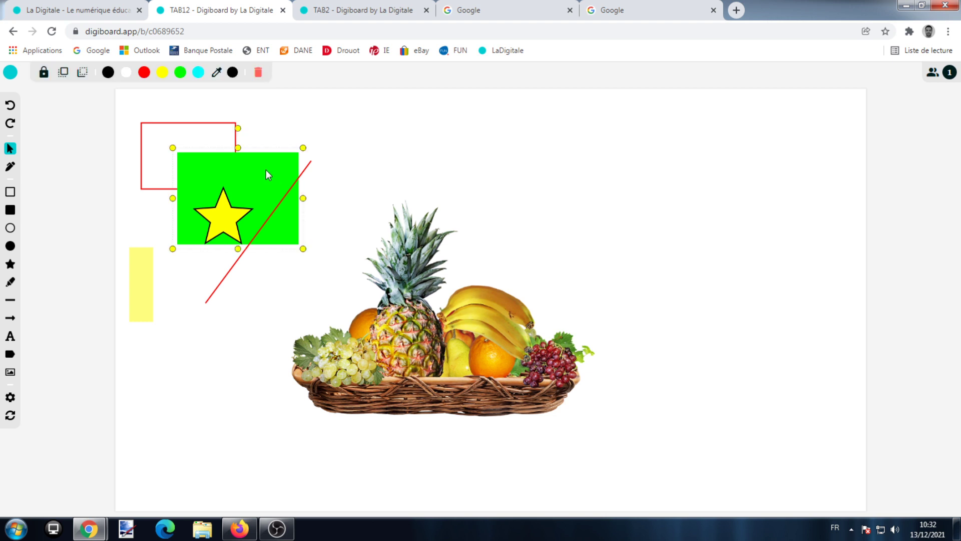
left_click(198, 72)
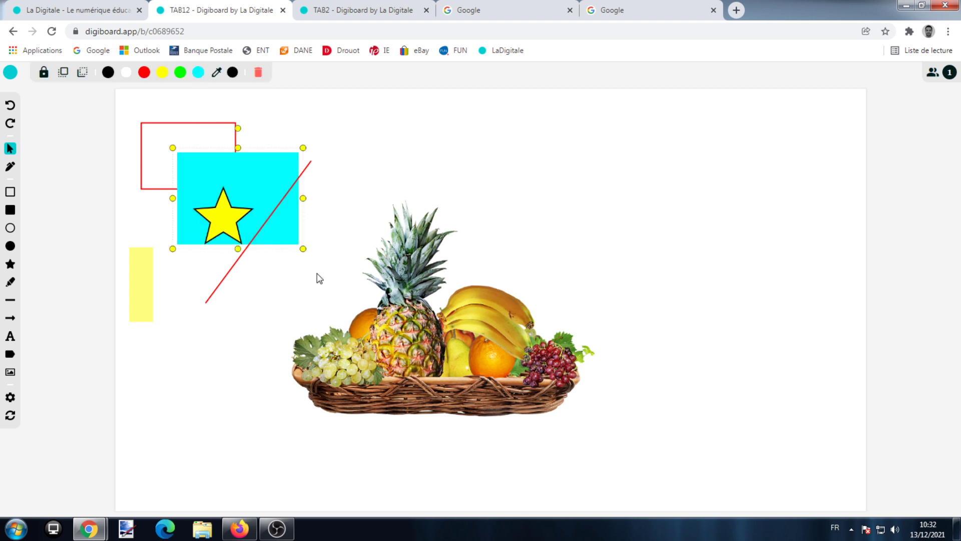
left_click_drag(304, 247, 283, 233)
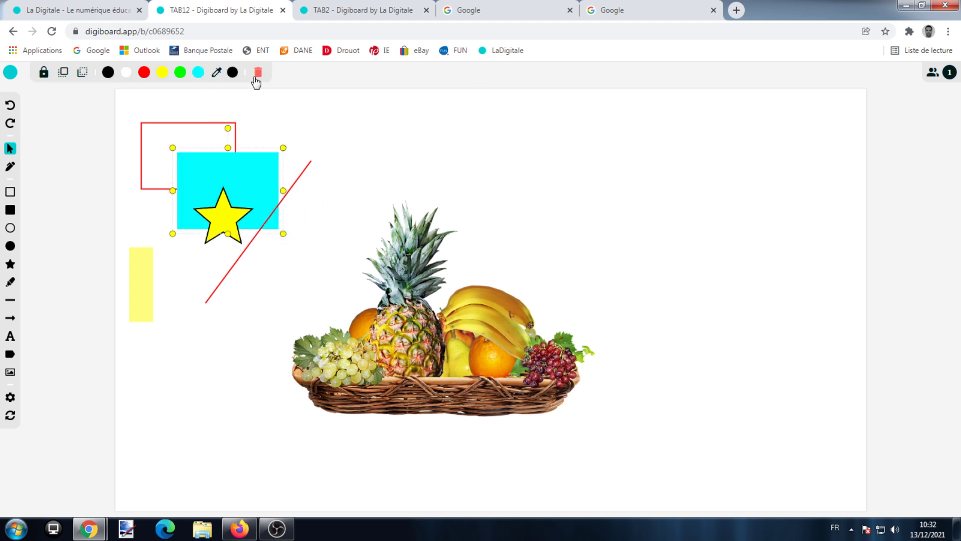
left_click(257, 76)
left_click(297, 179)
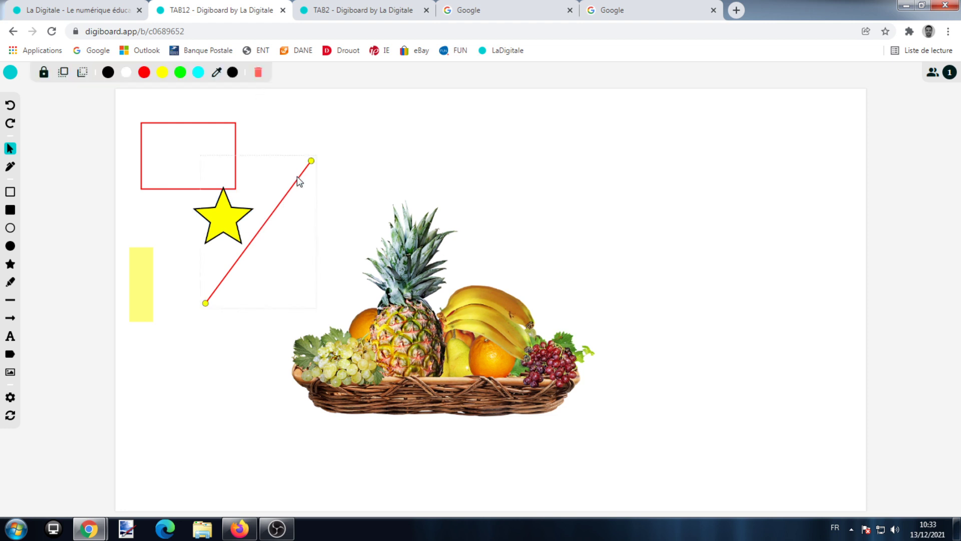
left_click(258, 74)
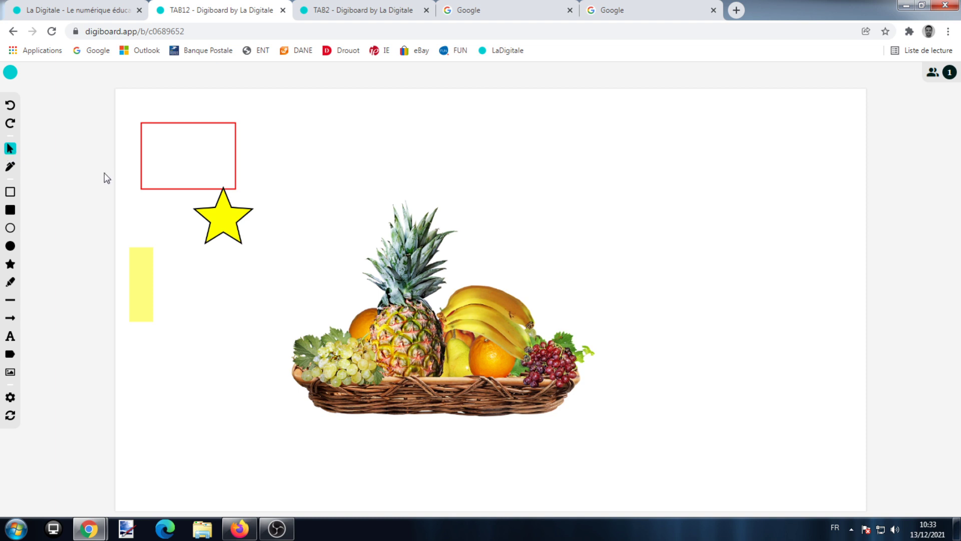
left_click_drag(229, 230, 210, 223)
Draw a red arrow pointing at the bananas in the basket
left_click(230, 308)
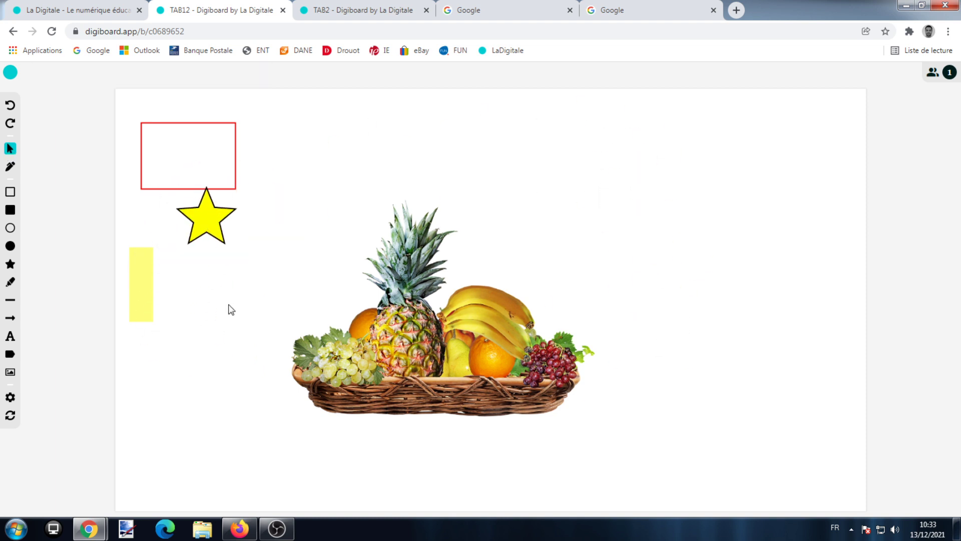
left_click(10, 318)
left_click_drag(551, 232, 498, 296)
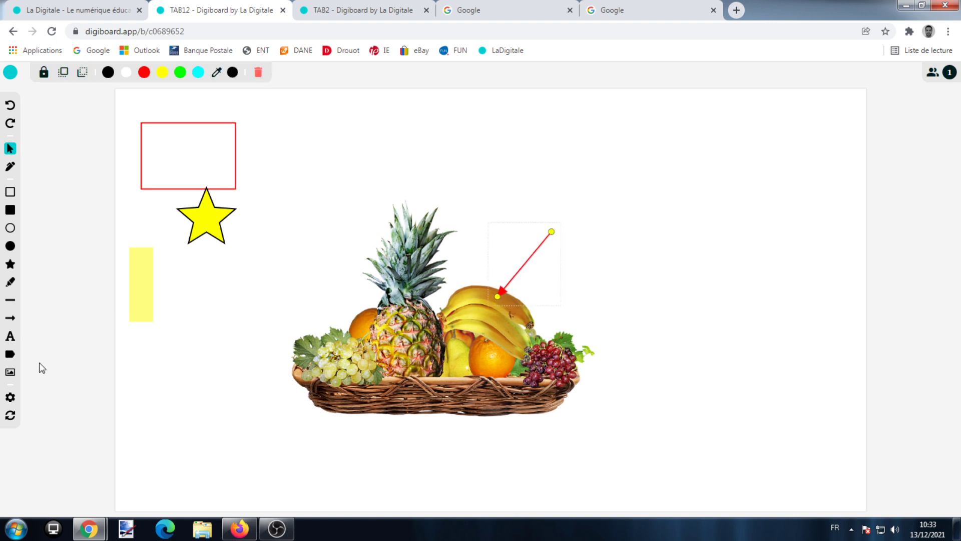
Add BANANE text at the top of the arrow, coloured red and enlarged
left_click(10, 340)
left_click(567, 198)
type("BANANE")
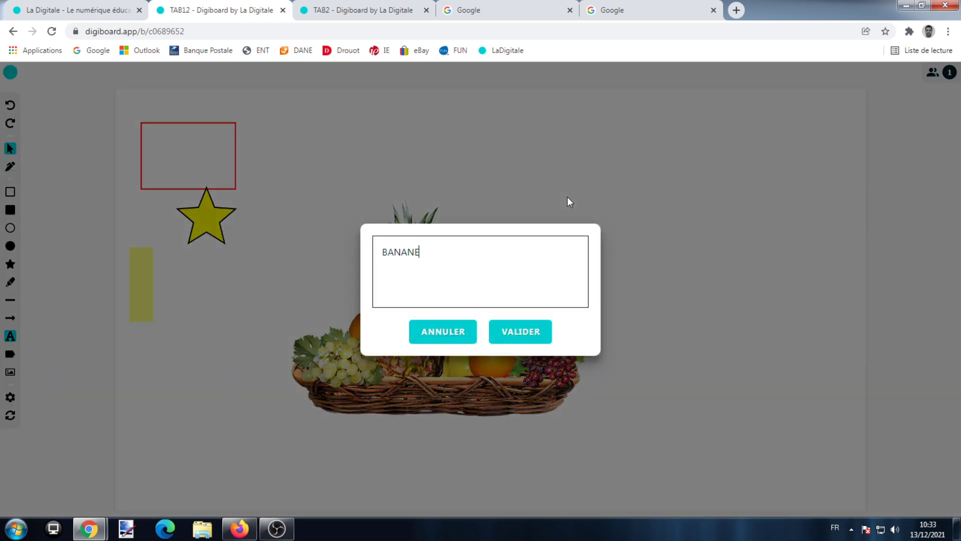
left_click(528, 328)
left_click_drag(598, 215, 571, 226)
left_click(144, 72)
left_click(296, 73)
left_click(297, 73)
left_click(297, 74)
left_click(297, 73)
left_click(297, 73)
left_click(395, 161)
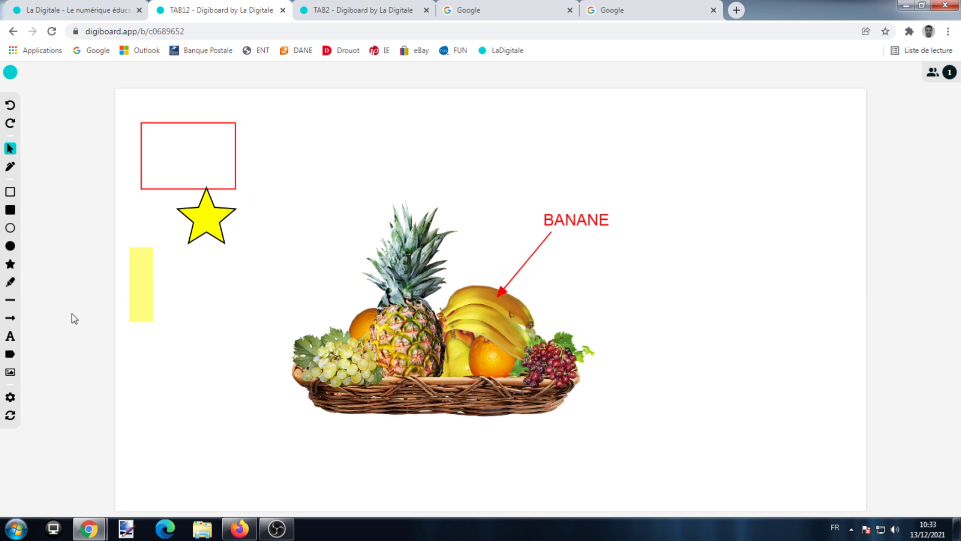
Add a RAISIN label and place it beside the grapes
left_click(10, 355)
left_click(242, 335)
type("RA")
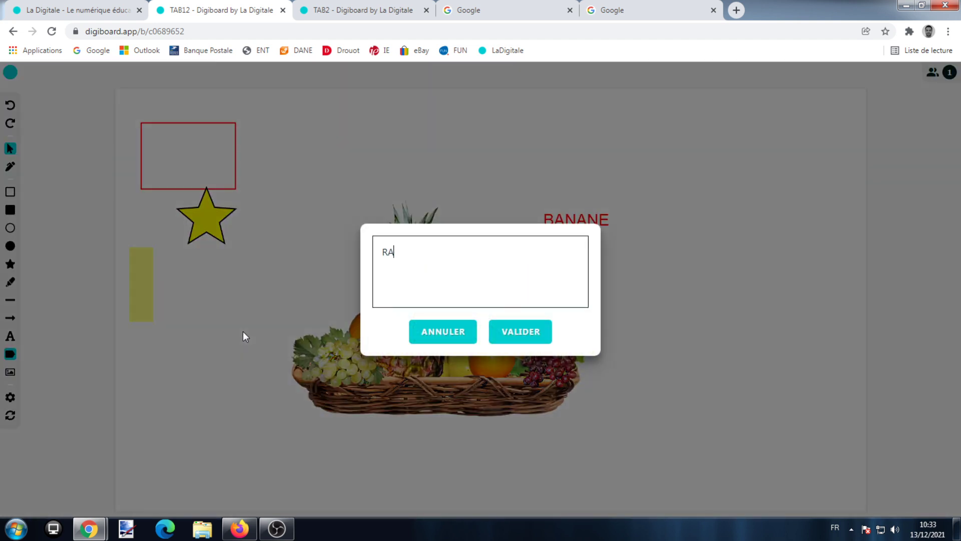
type("ISO")
key("BackSpace")
type("IN")
left_click(530, 331)
left_click_drag(270, 346, 300, 359)
left_click(220, 387)
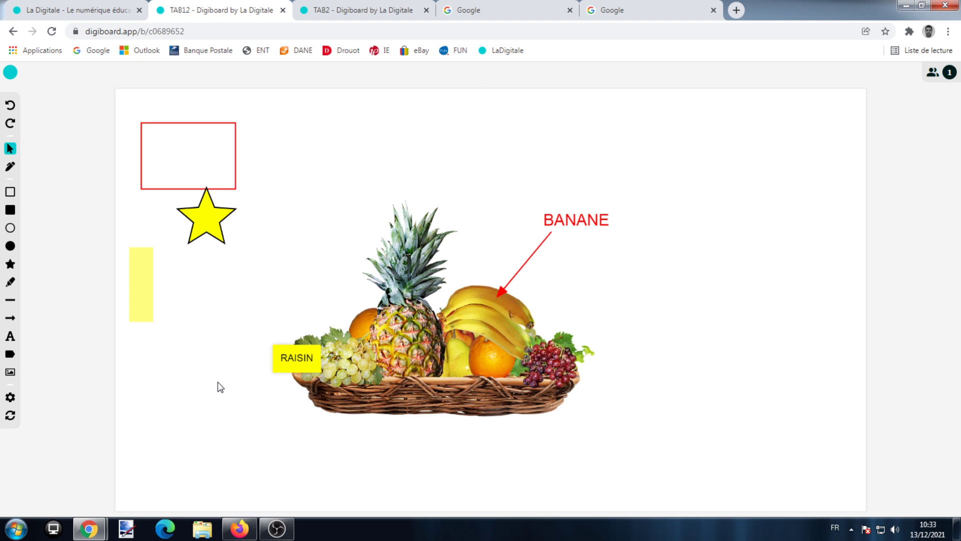
Copy the board's embed code and share link, then view its QR code
left_click(11, 398)
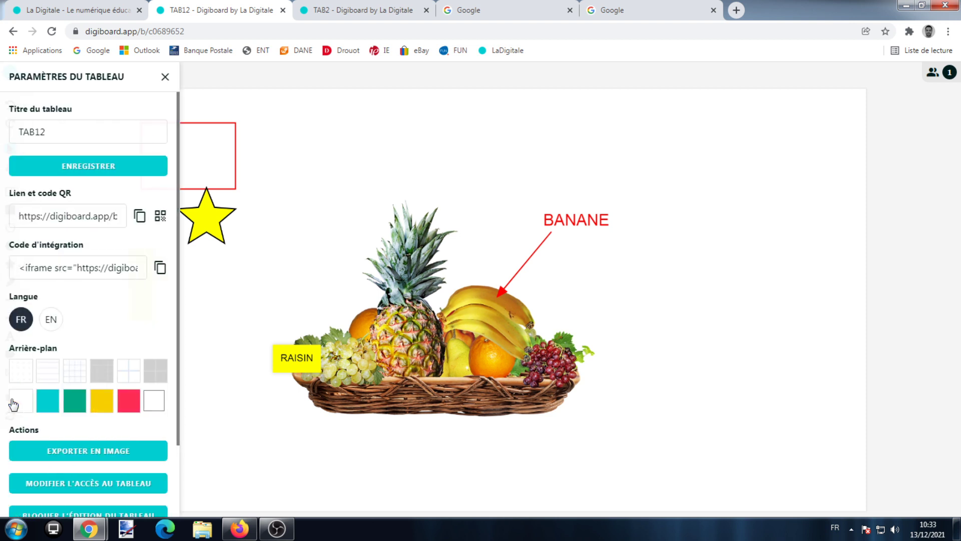
left_click(160, 268)
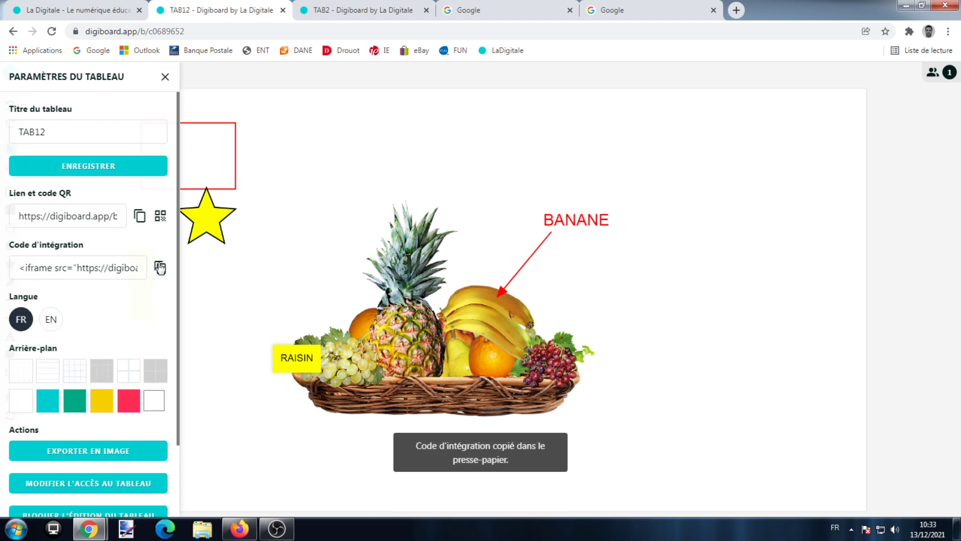
left_click(140, 217)
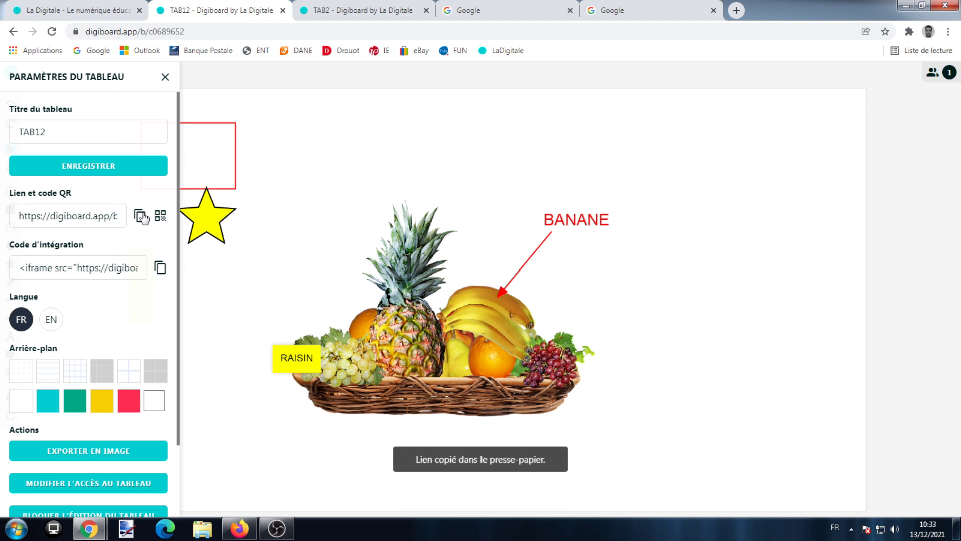
left_click(161, 216)
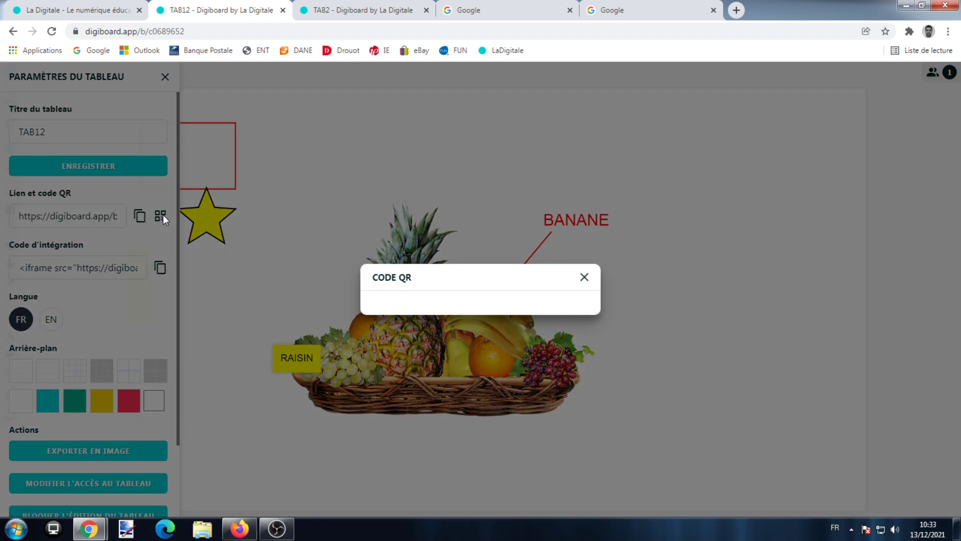
left_click(585, 277)
Reload the board and display its QR code again from the settings
left_click(51, 32)
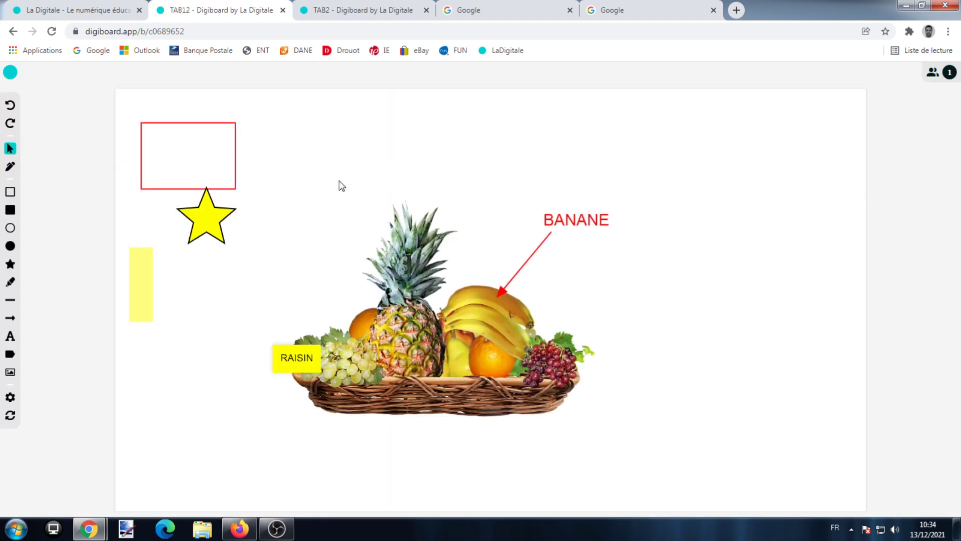
left_click(11, 397)
left_click(161, 220)
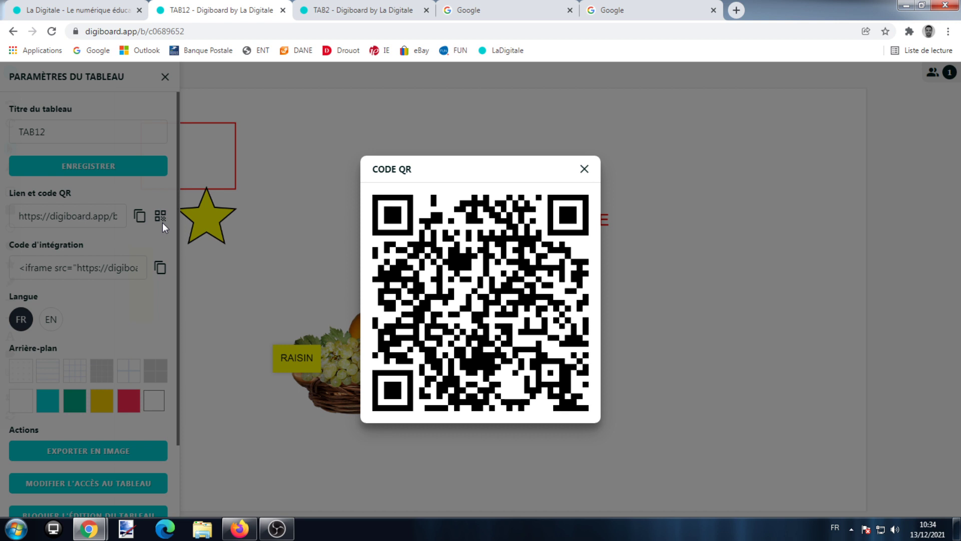
left_click(584, 169)
Close and reopen the board settings, then copy the TAB12 share link
left_click(165, 77)
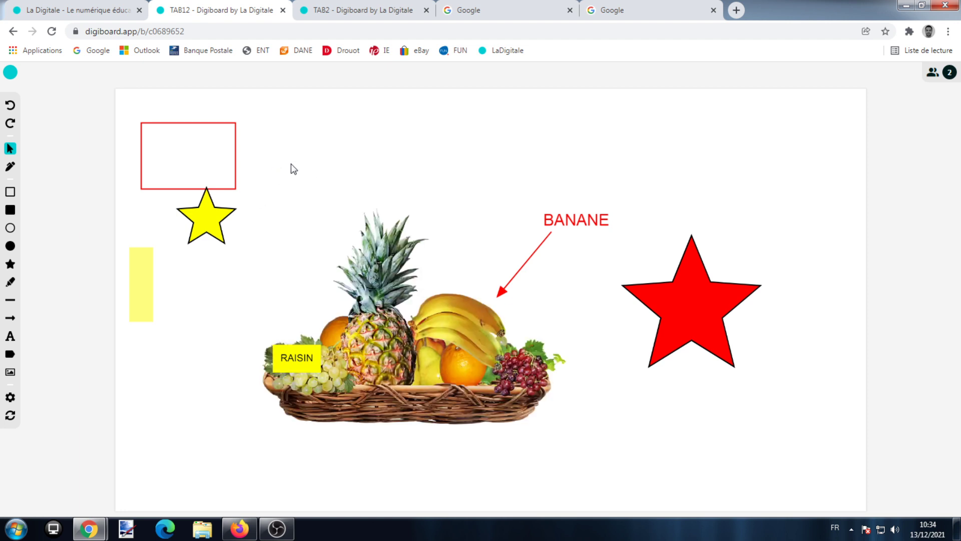
left_click(10, 397)
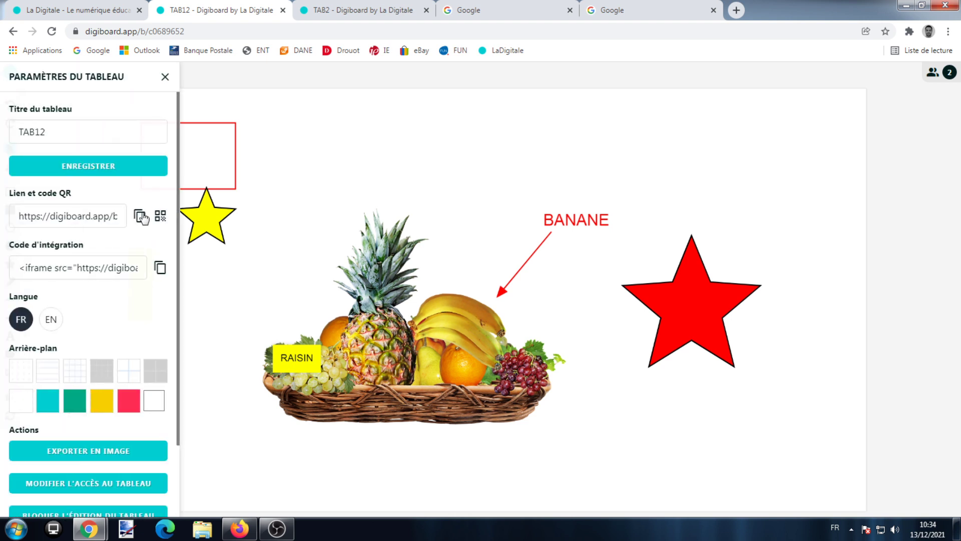
left_click(140, 216)
Load the TAB12 board in Firefox by pasting its share link into the address bar
left_click(240, 529)
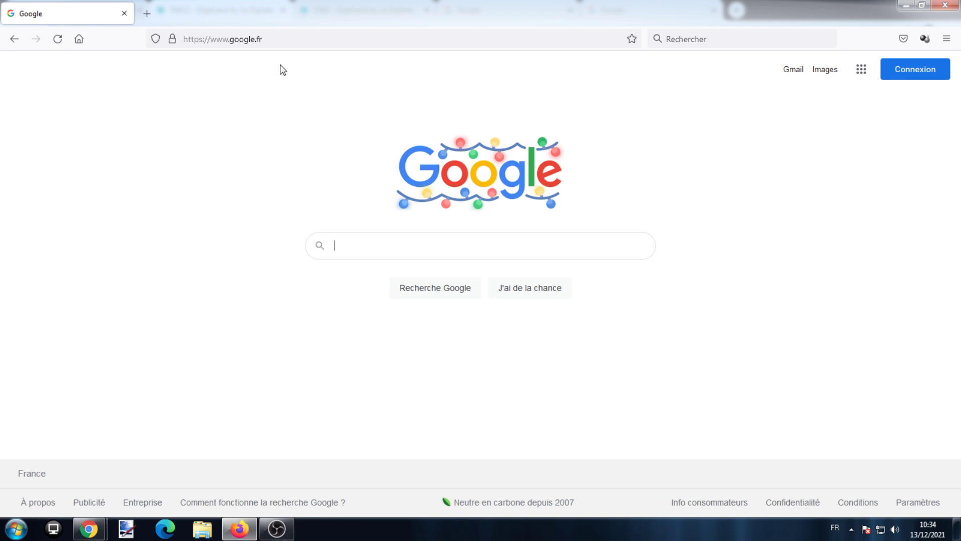
left_click(261, 43)
right_click(259, 45)
left_click(291, 112)
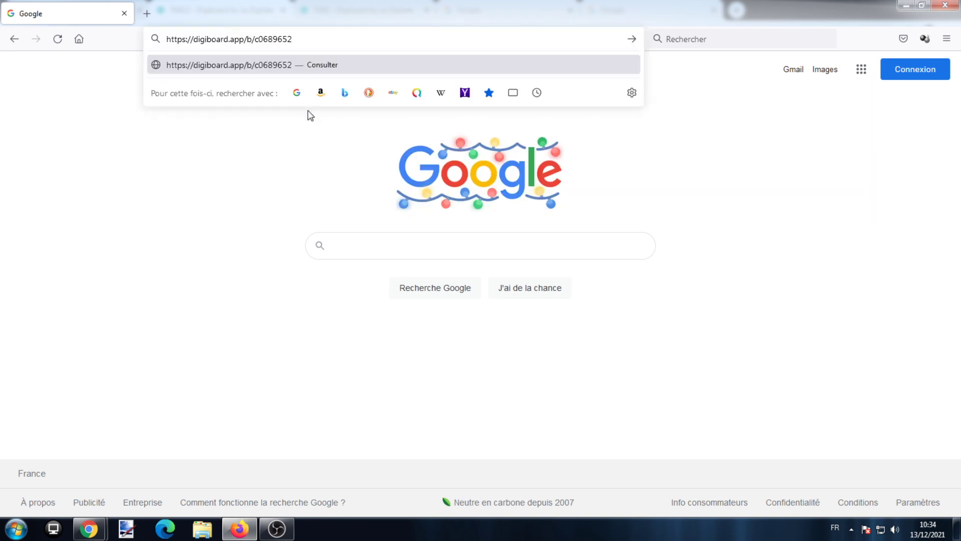
key("Return")
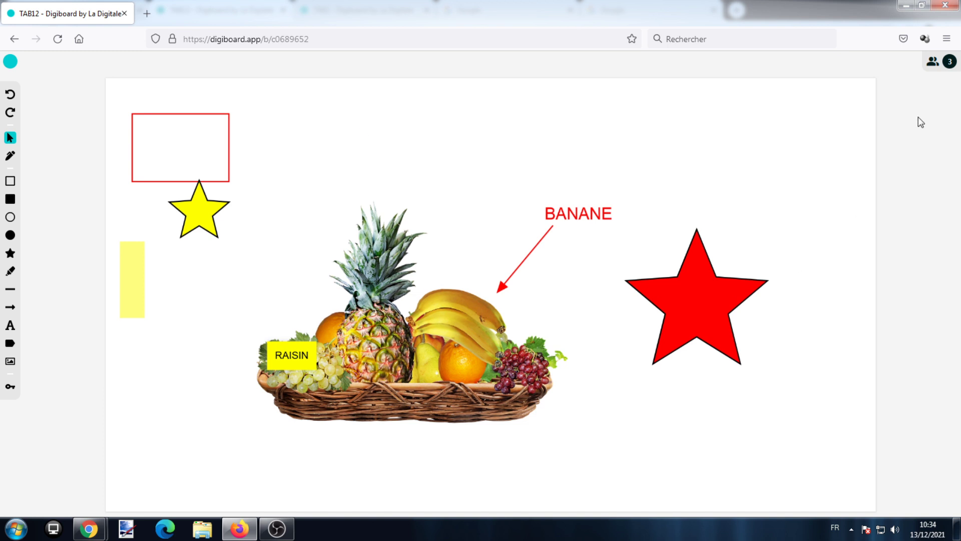
Change the second browser's display name to another participant's first name
left_click(933, 62)
left_click(939, 107)
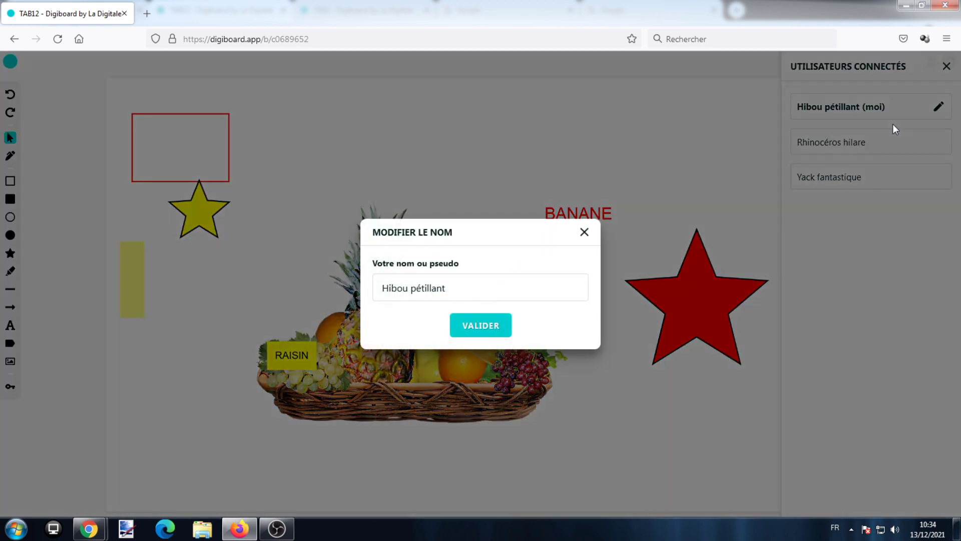
left_click_drag(513, 281, 354, 288)
type("Paul")
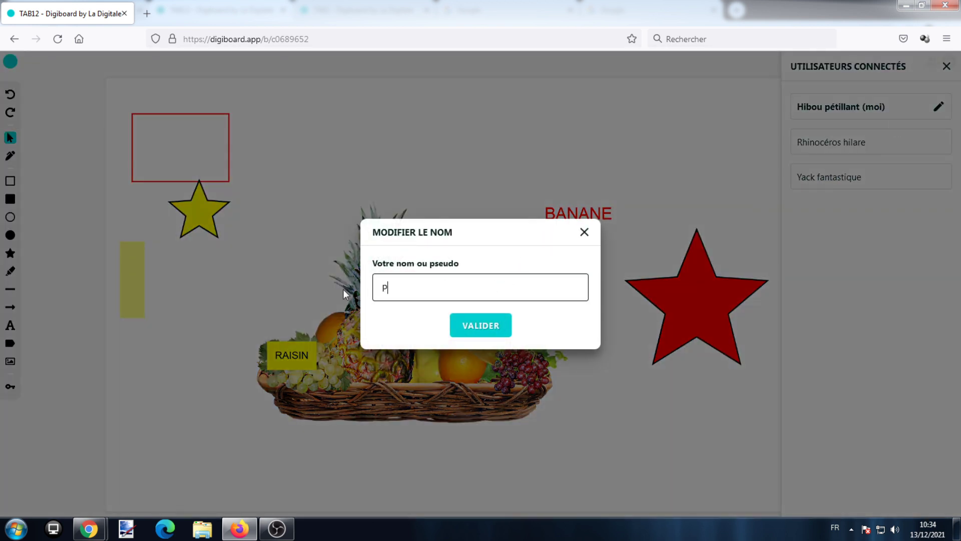
left_click(462, 323)
Move the fruit basket image from the second browser, then return to the first
mouse_move(462, 319)
left_mouse_down()
mouse_move(473, 268)
mouse_move(473, 306)
left_mouse_up()
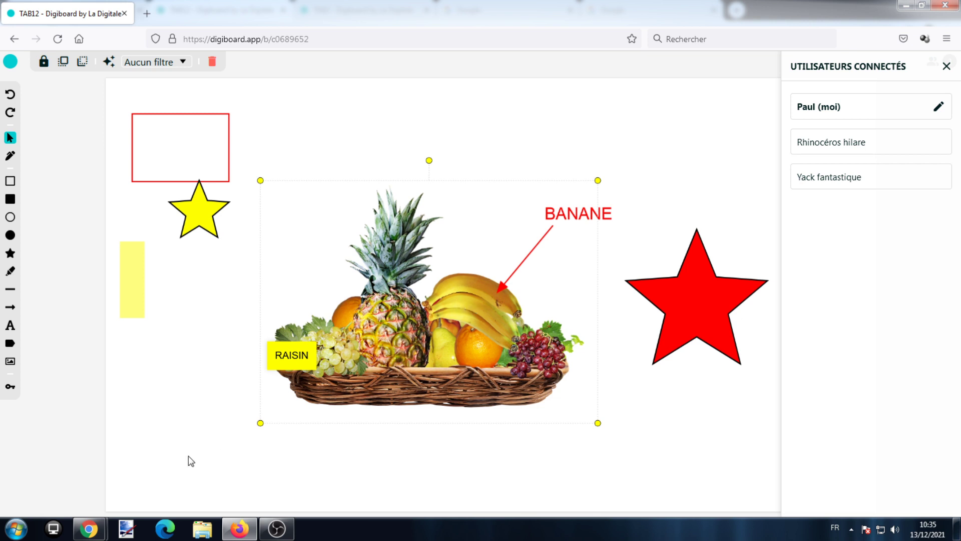
mouse_move(115, 523)
left_click(208, 465)
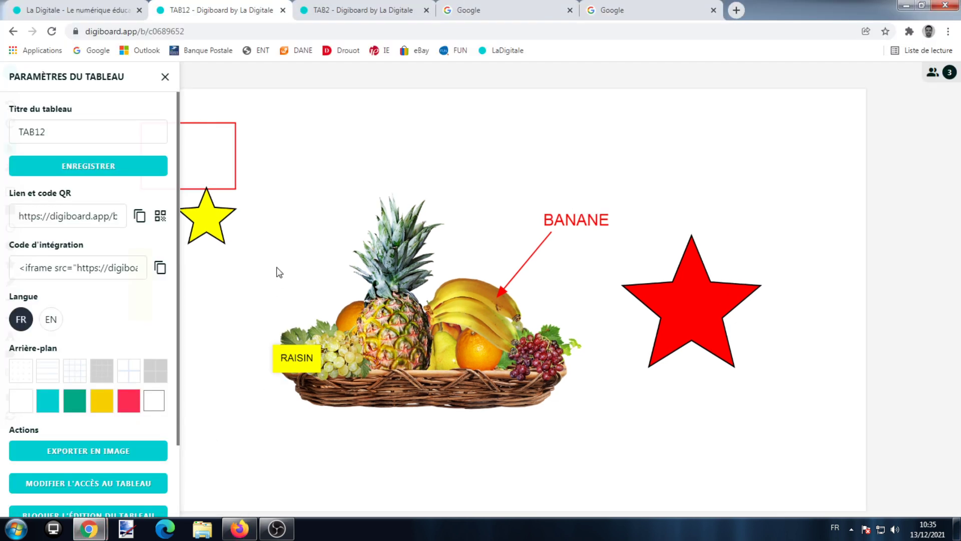
Move the red star to a new spot from the second browser's board
left_click(164, 77)
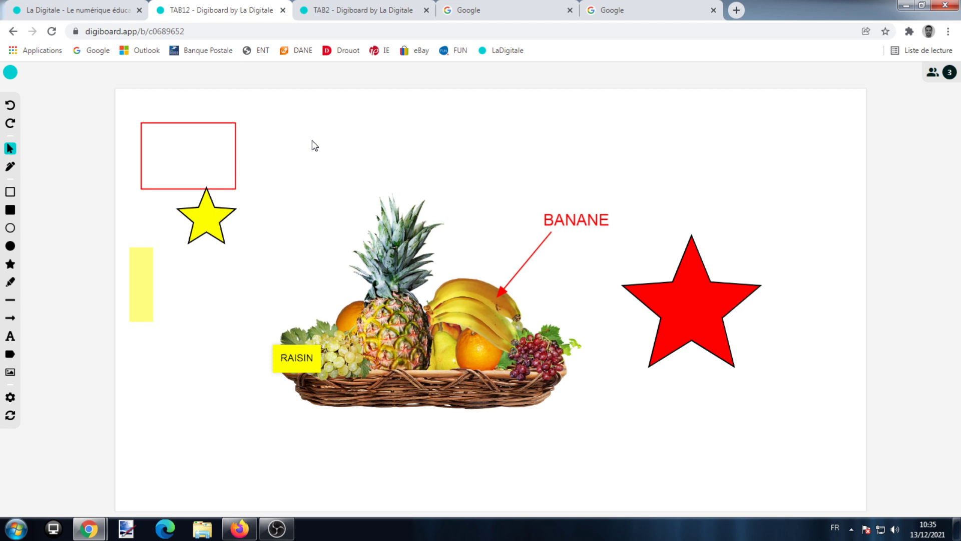
left_click(345, 297)
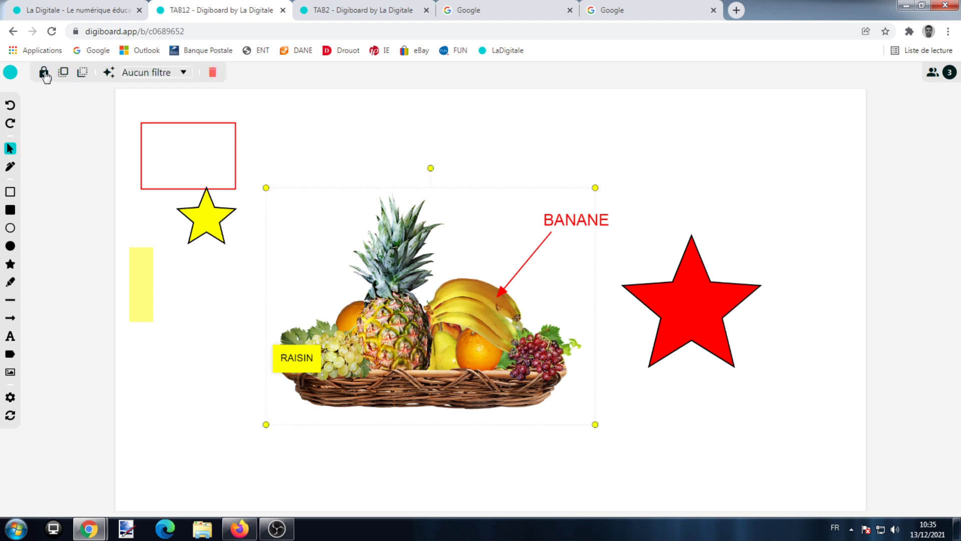
left_click(262, 445)
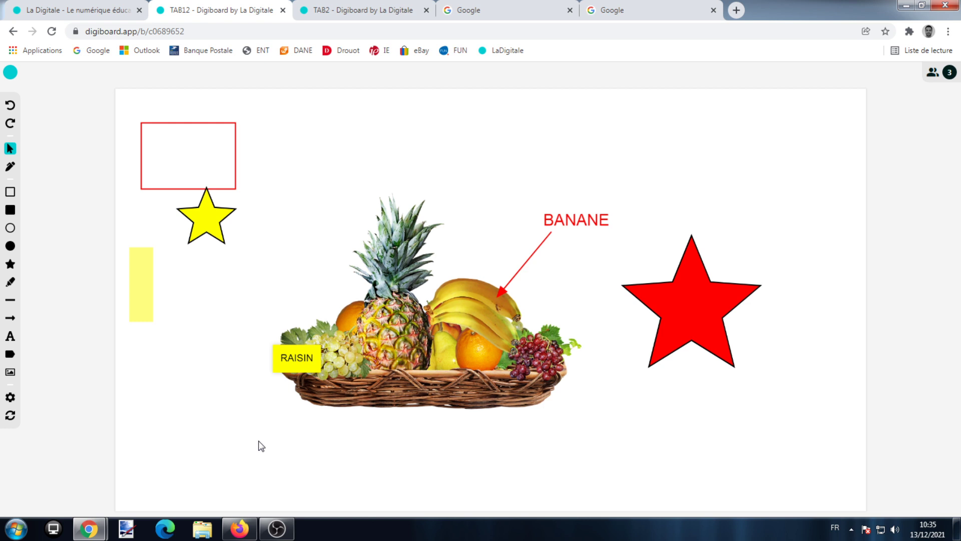
left_click(239, 528)
left_click_drag(682, 309, 639, 337)
left_click(284, 310)
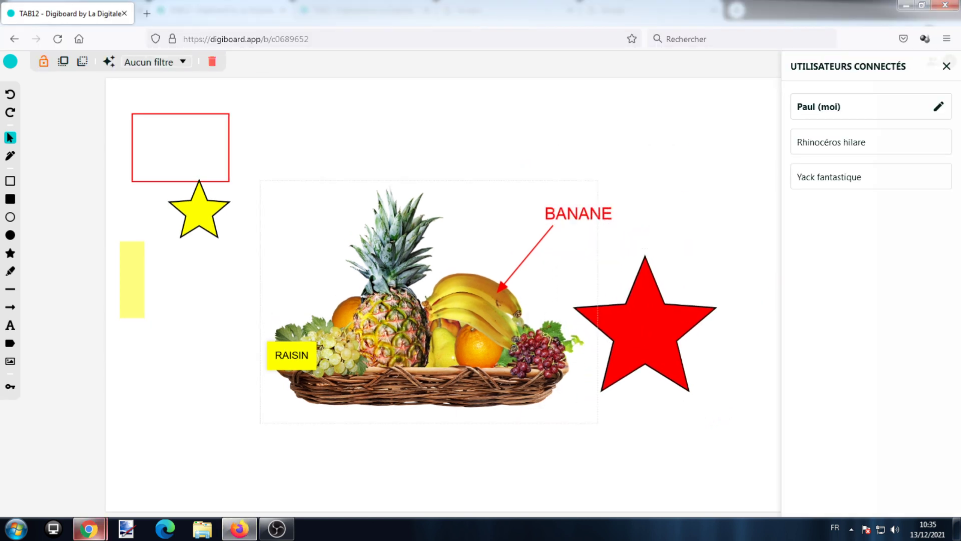
Back in Chrome, lock the fruit-basket image in place with the padlock
left_click(89, 528)
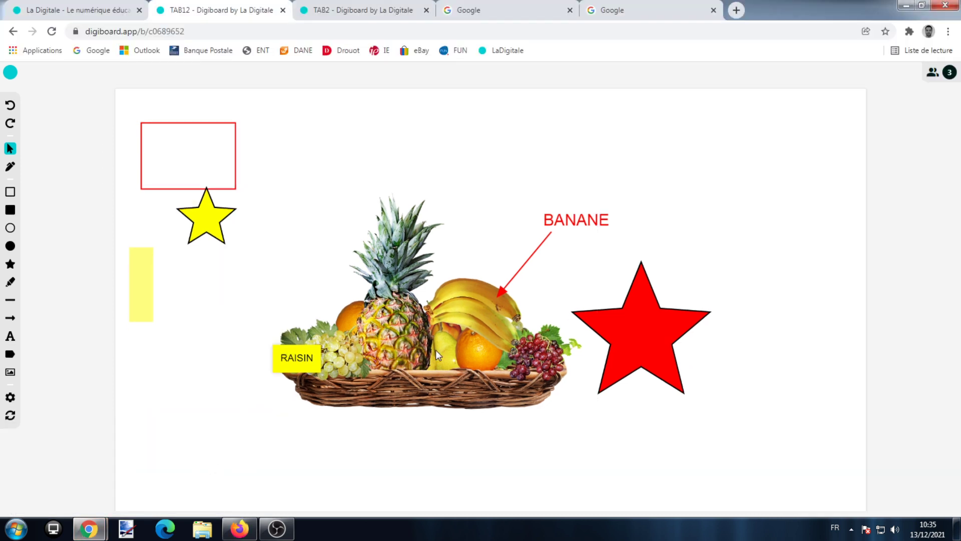
left_click(415, 322)
left_click(44, 73)
left_click(369, 148)
After trying yellow and red Arrière-plan colours, set a blue-lined square grid background
left_click(13, 399)
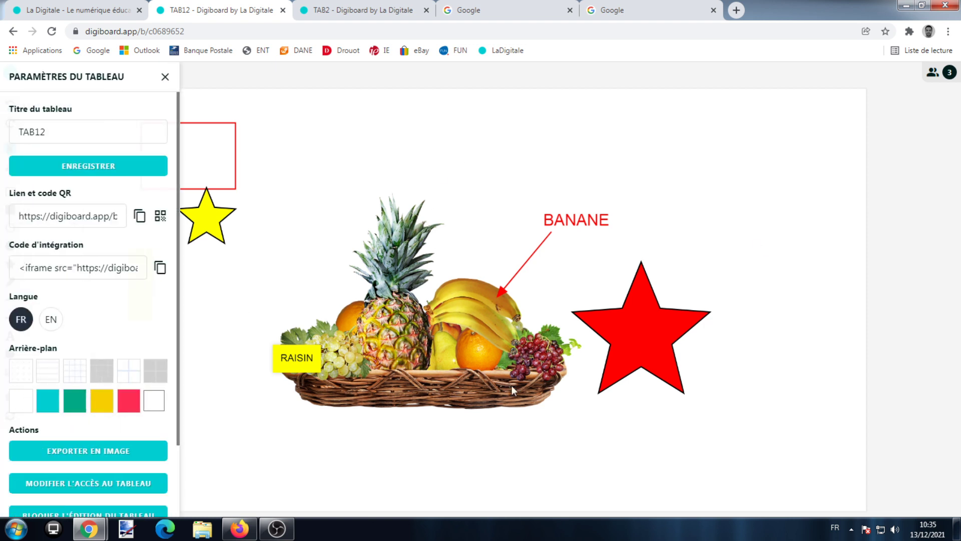
left_click(102, 400)
left_click(101, 402)
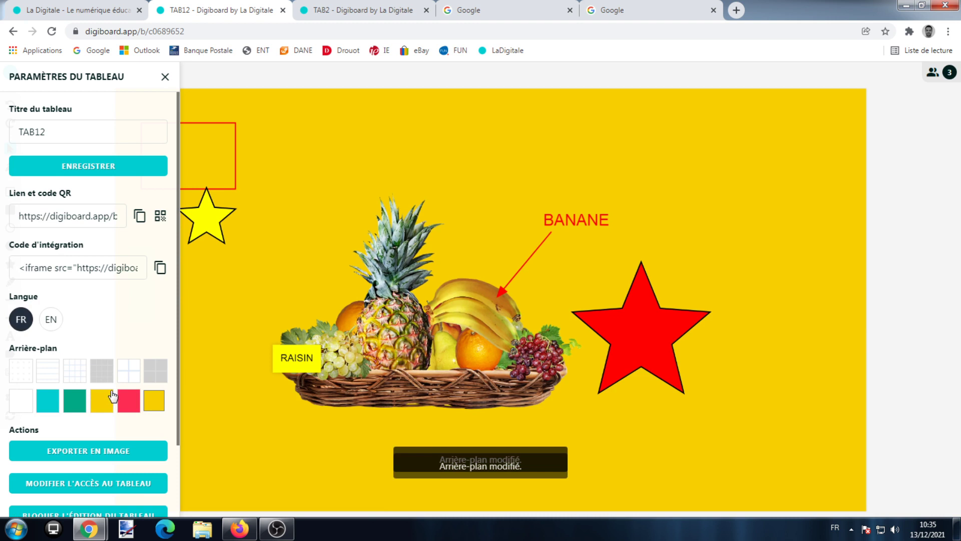
left_click(128, 400)
left_click(151, 402)
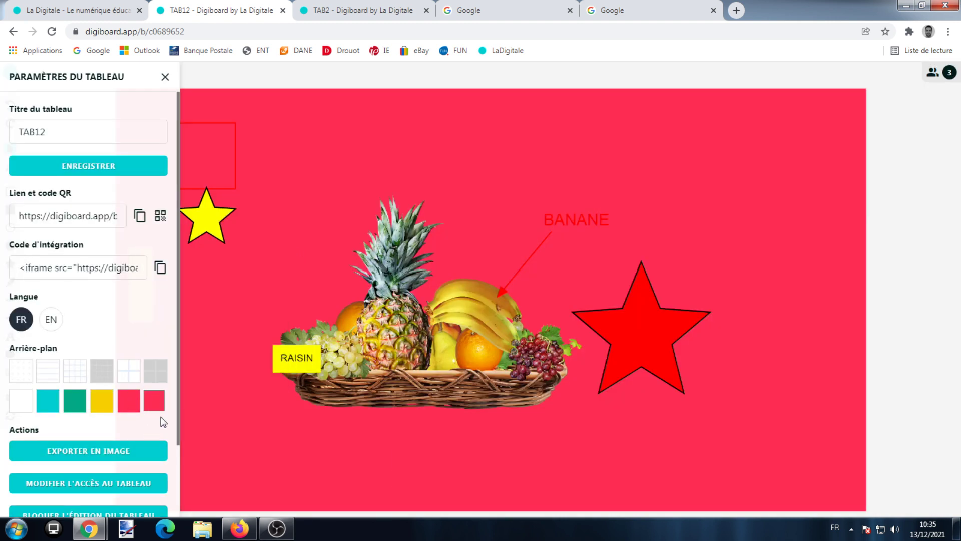
scroll(148, 448, "down", 2)
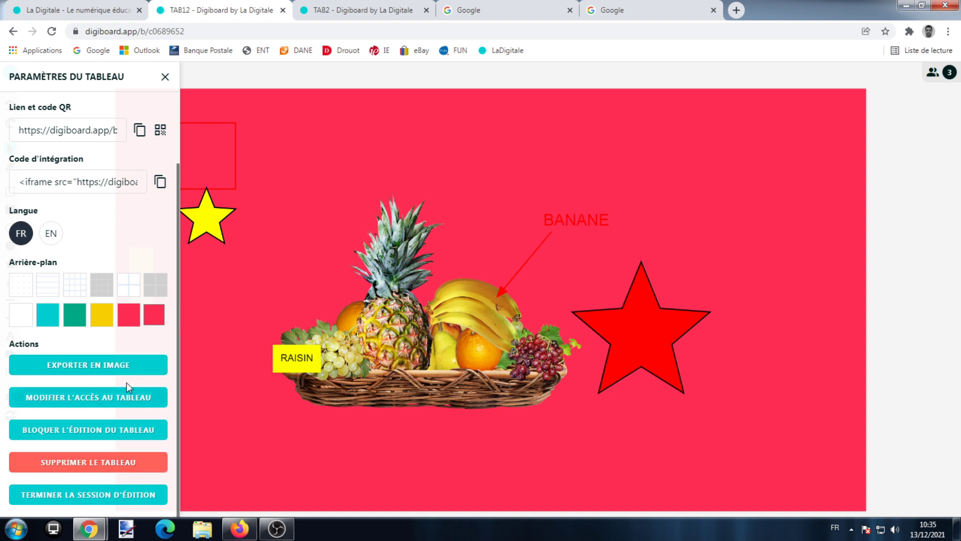
left_click(122, 292)
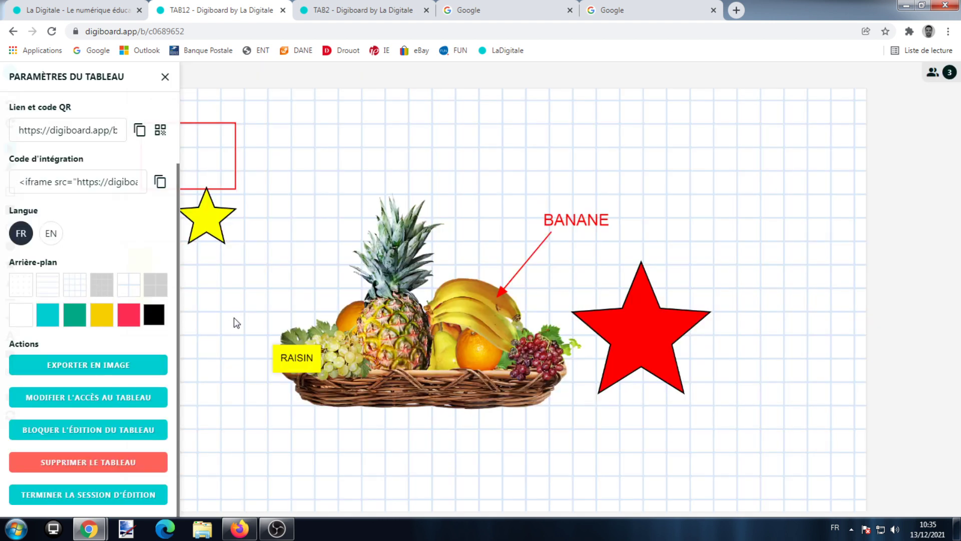
Block editing of the board and check the effect in the other browser
left_click(120, 426)
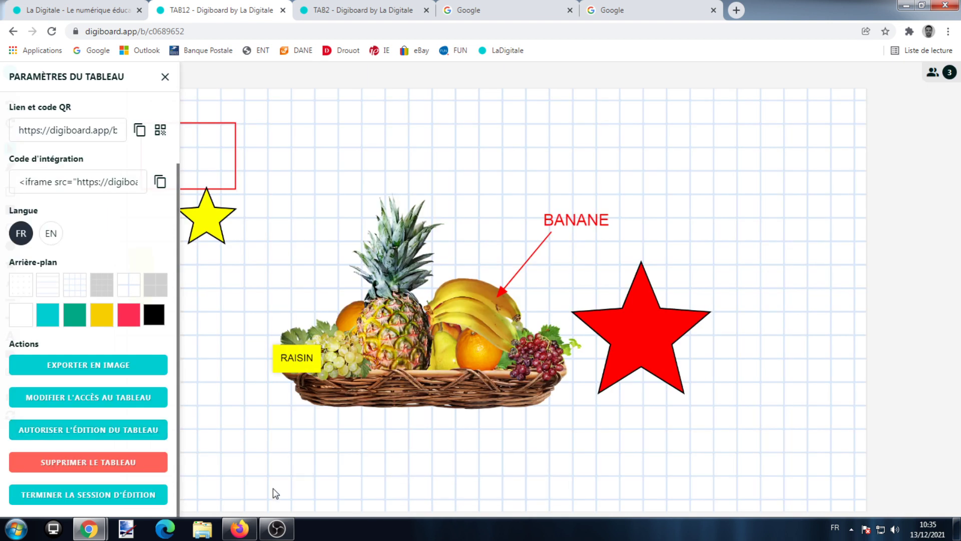
left_click(239, 529)
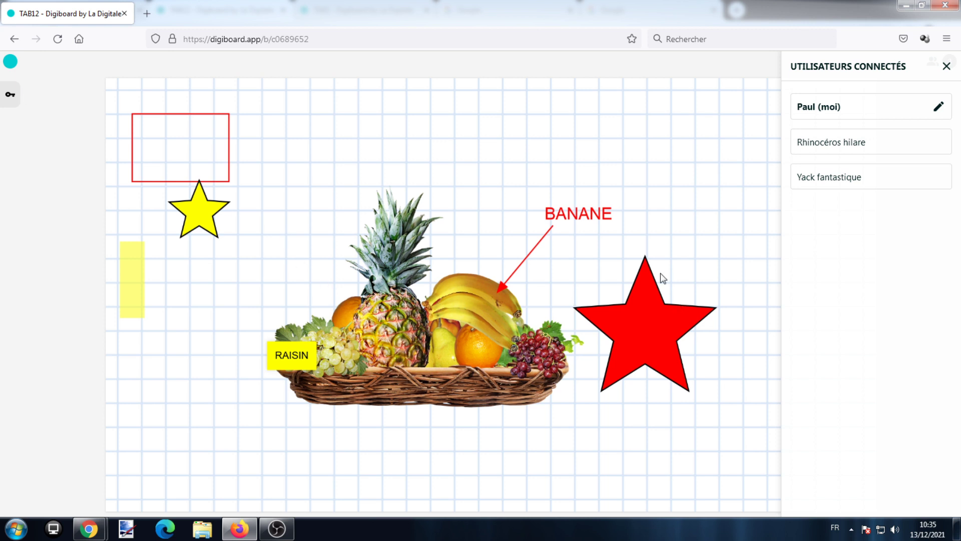
left_click(90, 528)
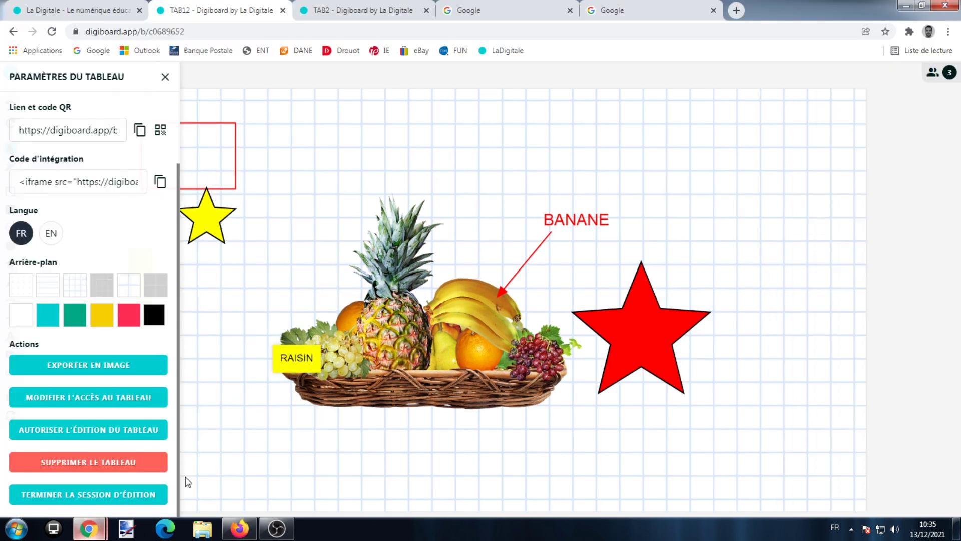
Allow editing again and nudge the fruit-basket image slightly lower from Firefox
left_click(96, 439)
left_click(240, 528)
mouse_move(431, 347)
left_mouse_down()
mouse_move(449, 371)
mouse_move(421, 354)
left_mouse_up()
mouse_move(89, 529)
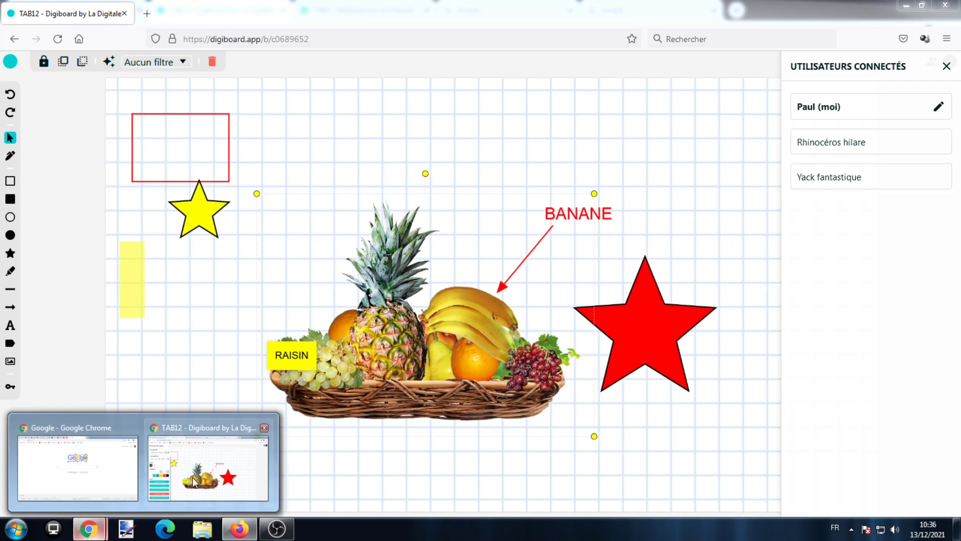
left_click(194, 482)
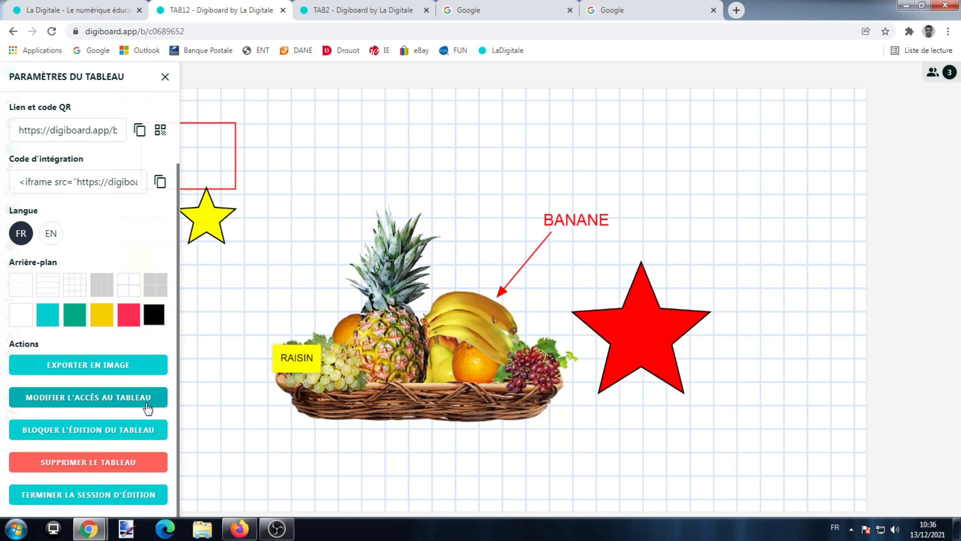
Export the board as a PNG image and preview the downloaded tableau file
left_click(132, 376)
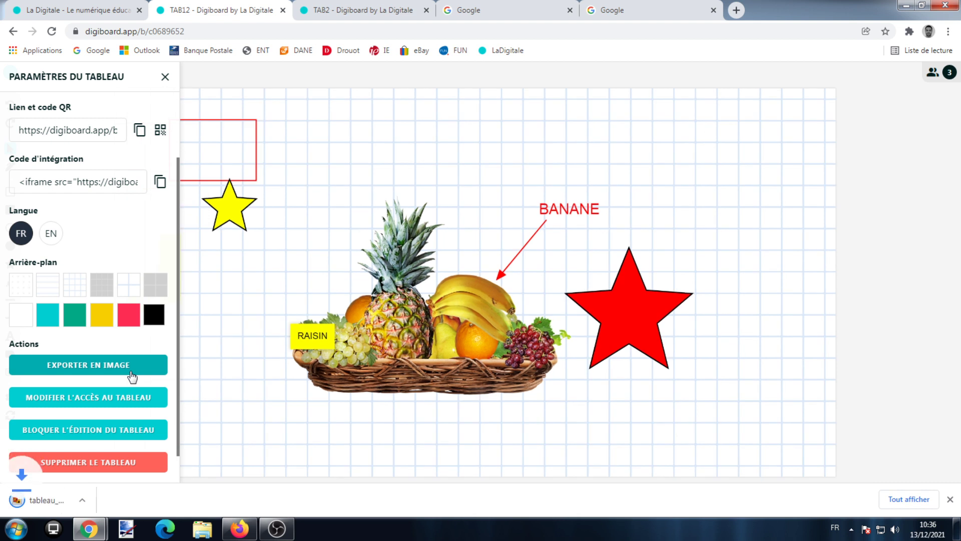
left_click(107, 495)
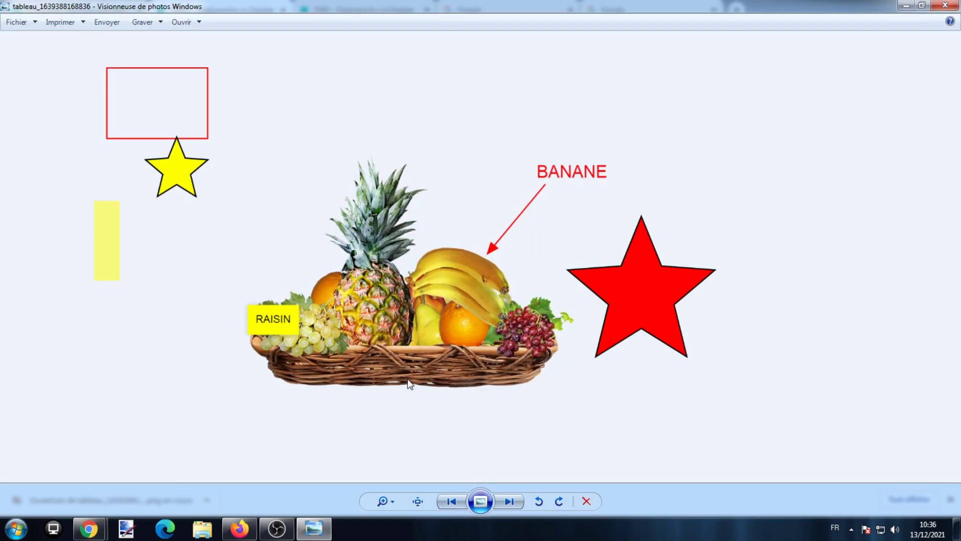
left_click(945, 5)
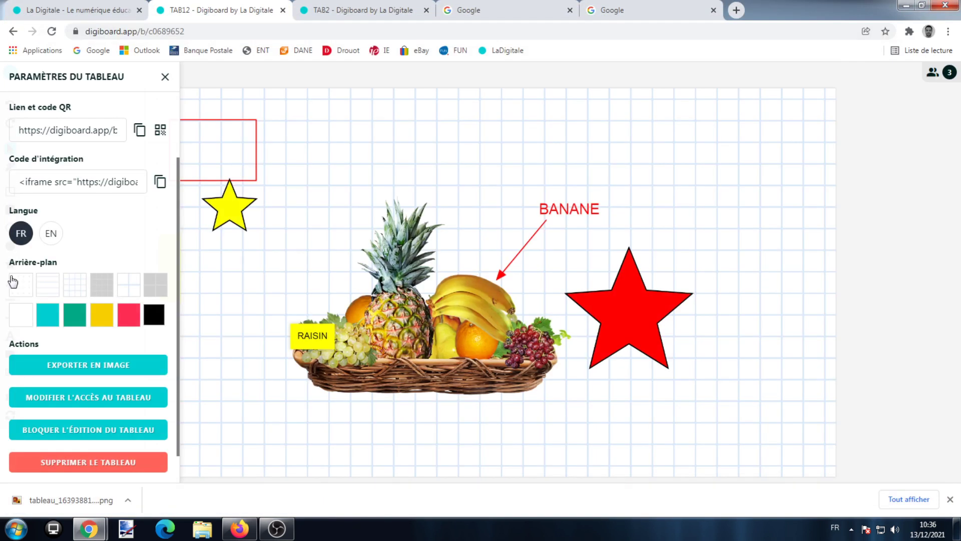
scroll(70, 326, "down", 1)
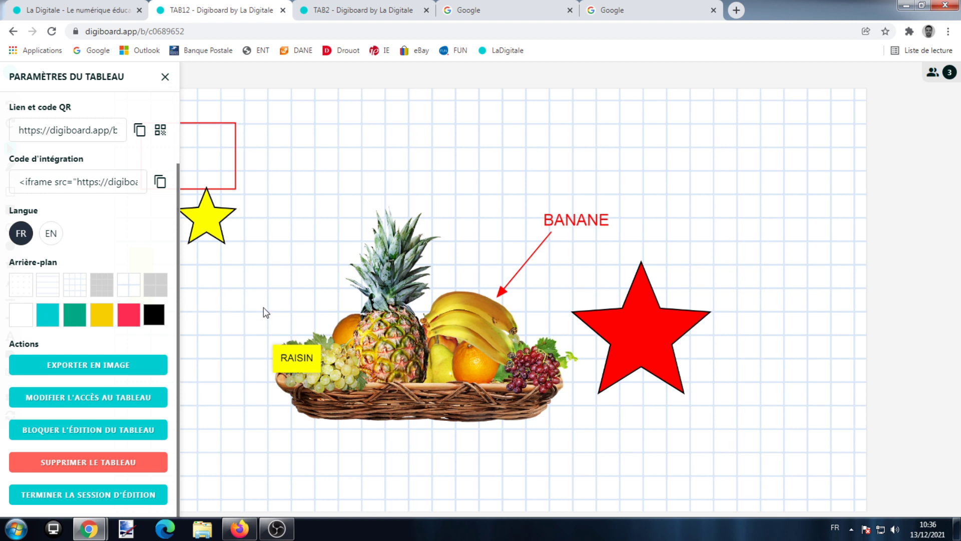
Copy the board's URL, end the editing session and close the TAB12 tab
left_click(163, 32)
key("ctrl+c")
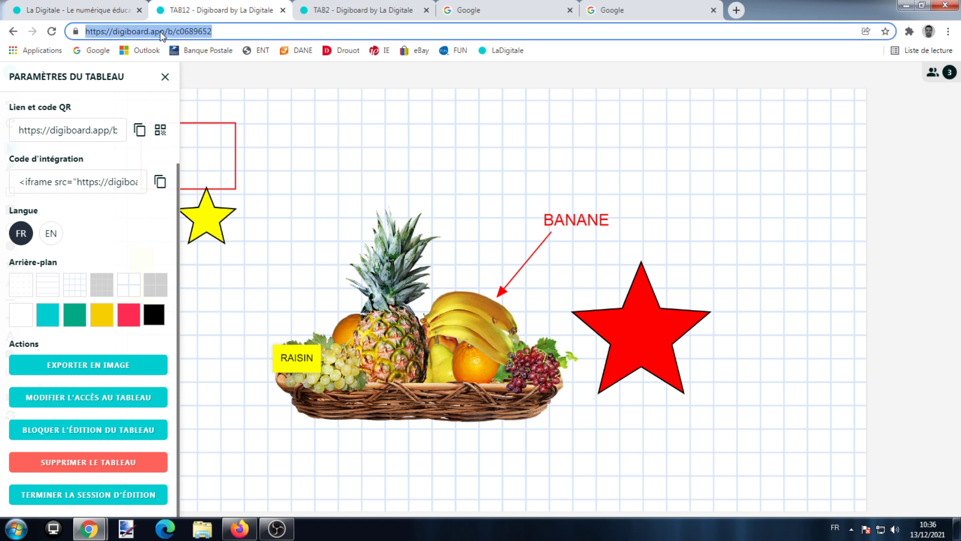
right_click(162, 34)
left_click(224, 77)
left_click(99, 496)
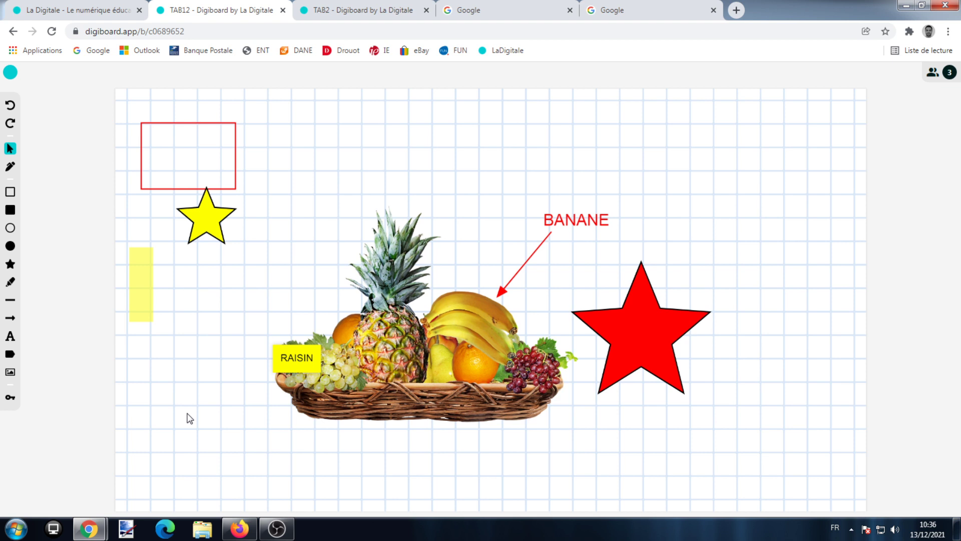
left_click(283, 10)
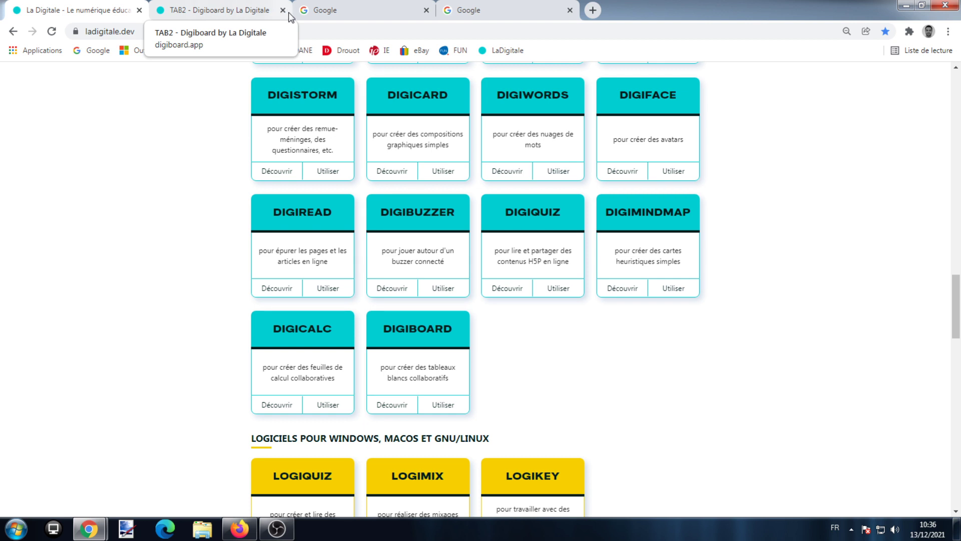
Load the copied board link in the Google tab
left_click(325, 10)
right_click(137, 34)
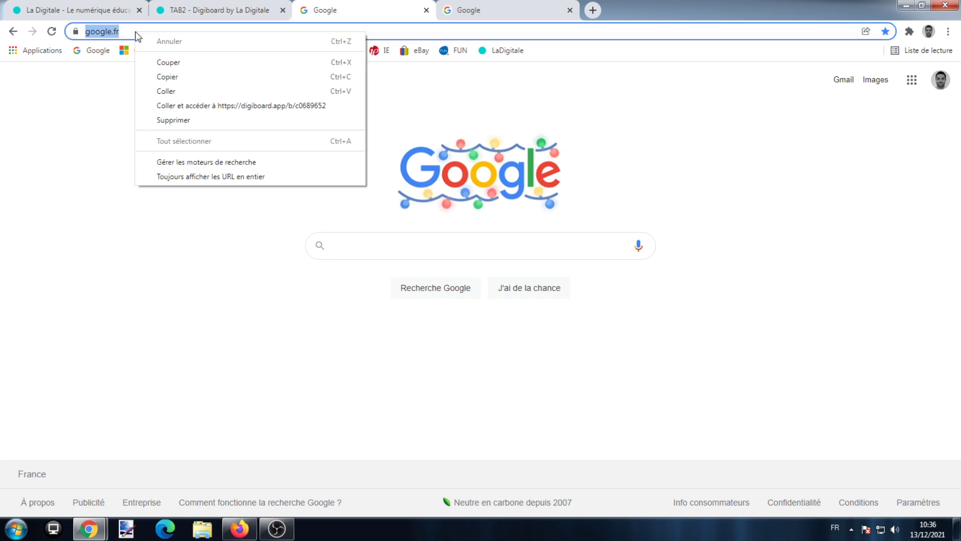
left_click(171, 91)
key("Return")
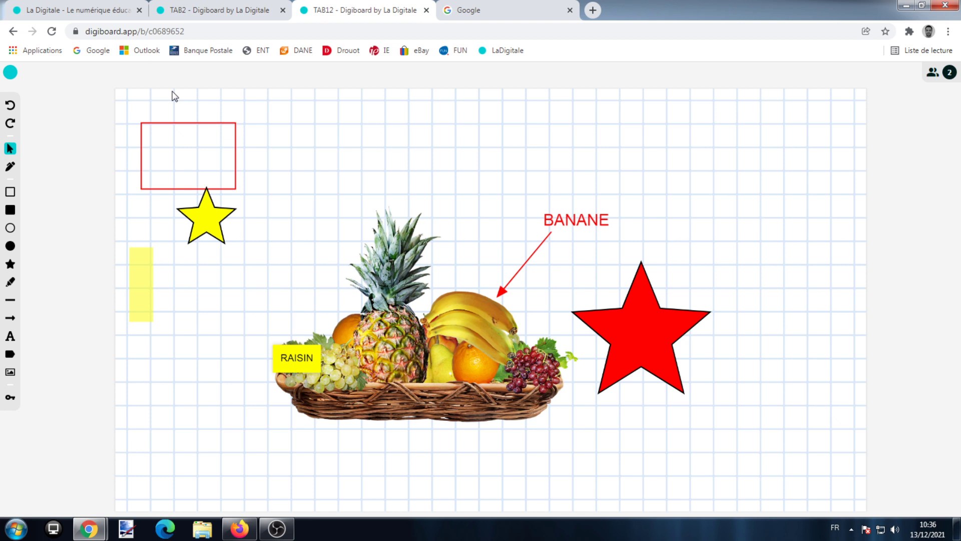
Unlock TAB12 via the secret question 'Quel est mon mot préféré ?' and its answer
left_click(11, 396)
left_click(496, 270)
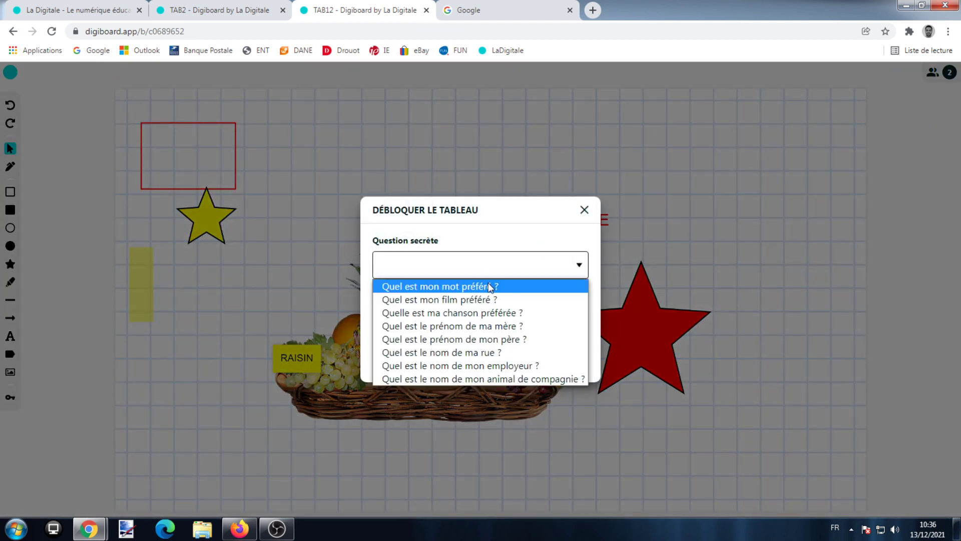
left_click(489, 284)
left_click(467, 323)
type("****")
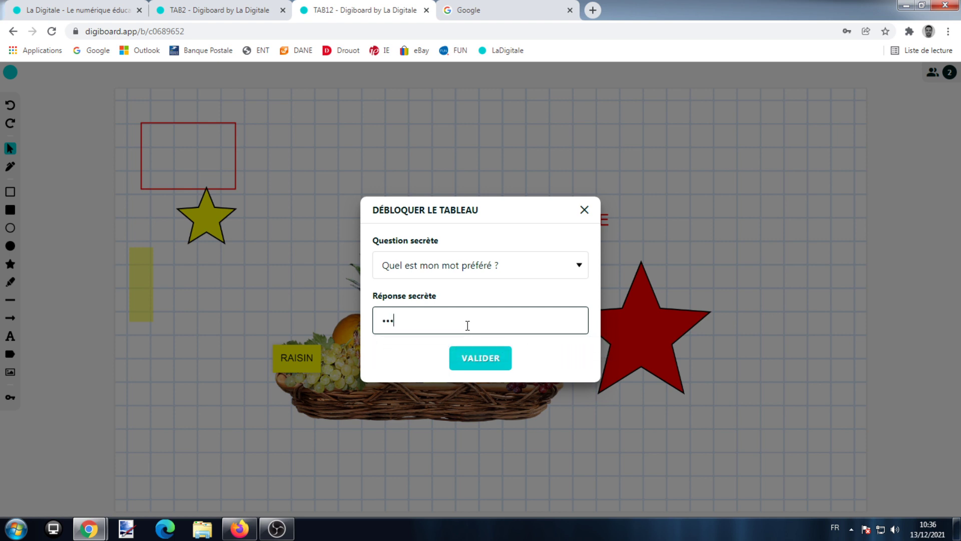
left_click(476, 355)
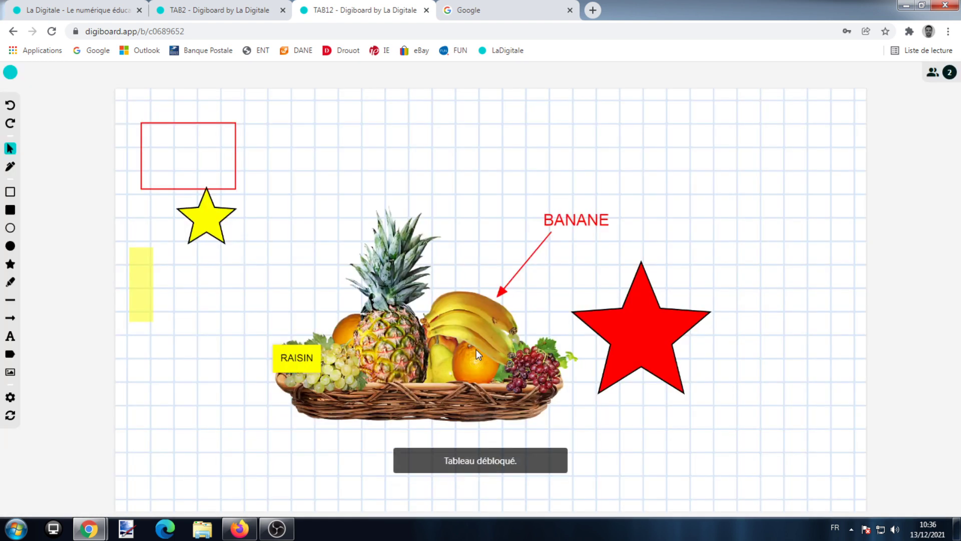